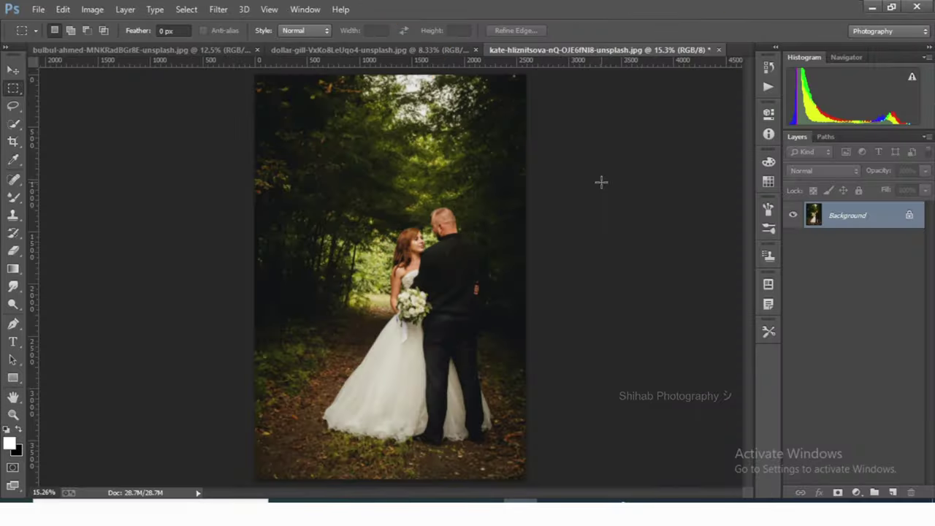
# - Duplicate the wedding photo's Background layer into a new Layer 1 with Ctrl+J
pyautogui.hotkey('ctrl', 'j')
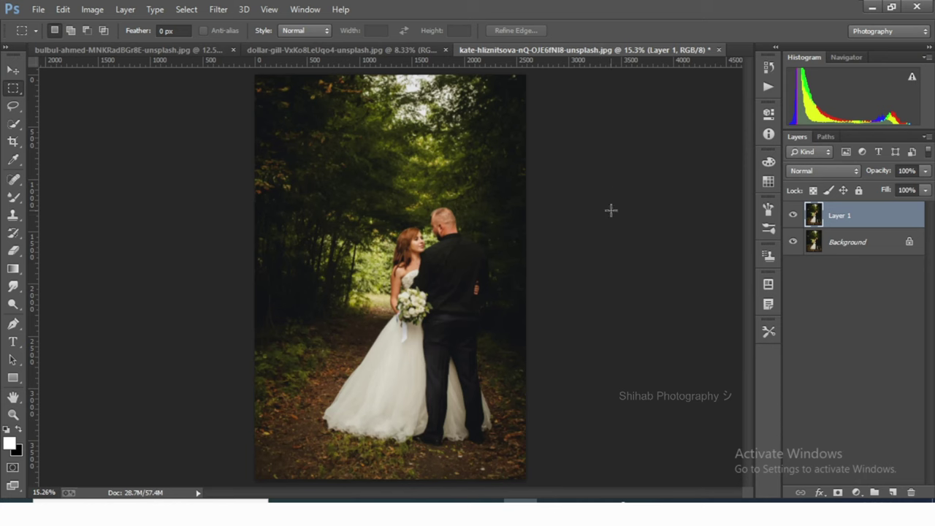
# - Zoom in on the couple, refit the whole photo on screen, and open the Filter menu
pyautogui.scroll(5, 365, 288)
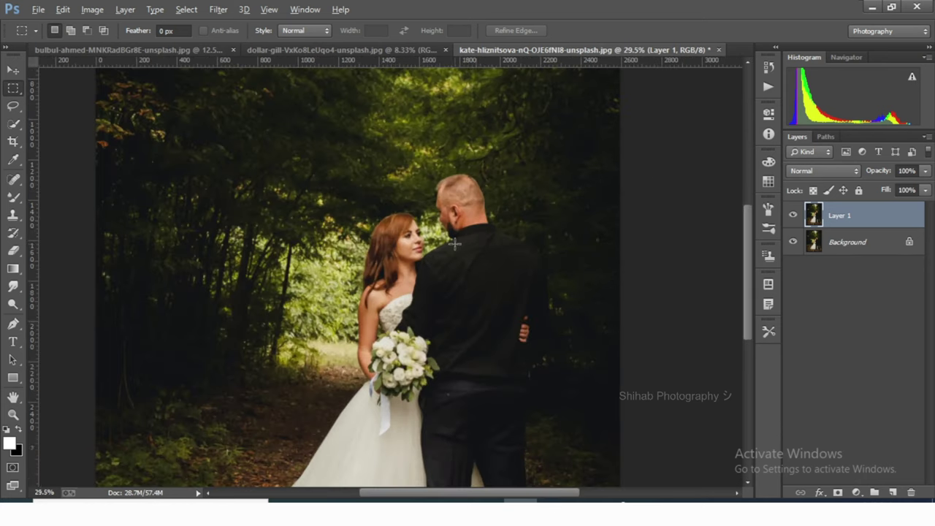
pyautogui.press('alt')
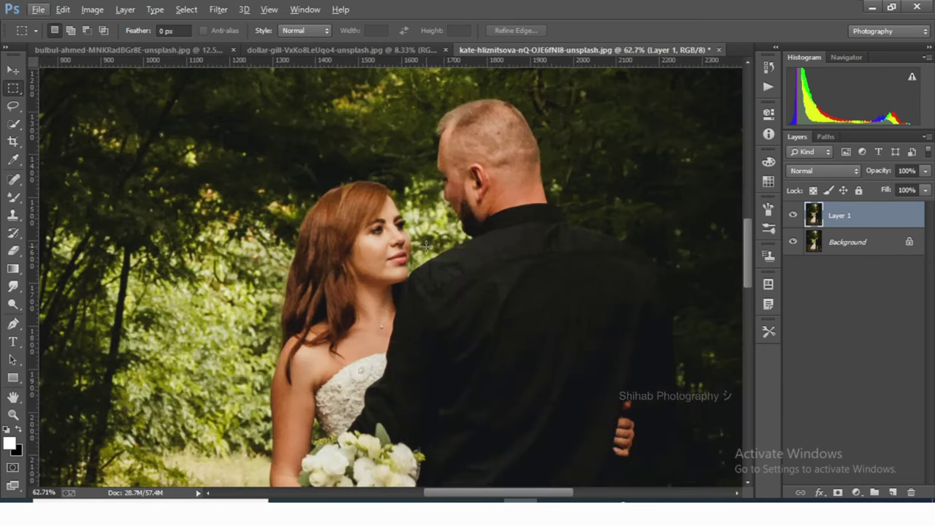
pyautogui.hotkey('ctrl', '0')
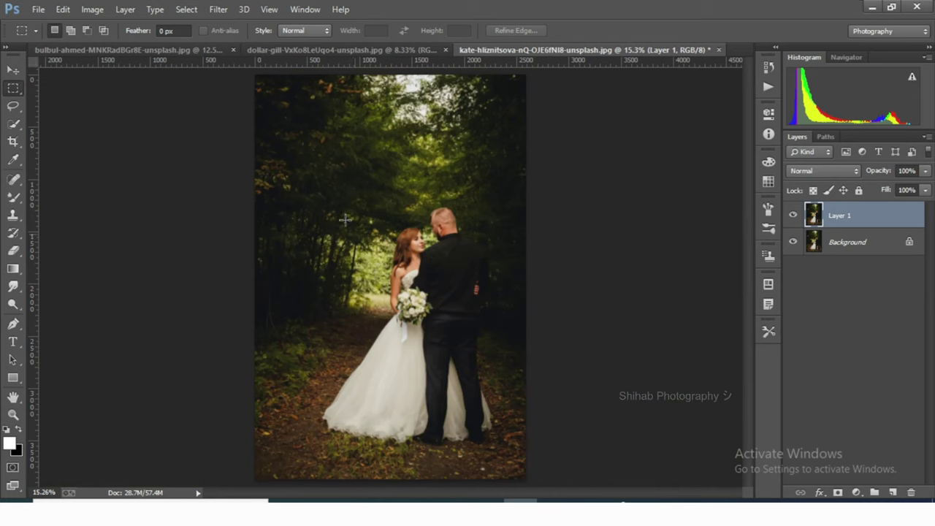
pyautogui.click(220, 10)
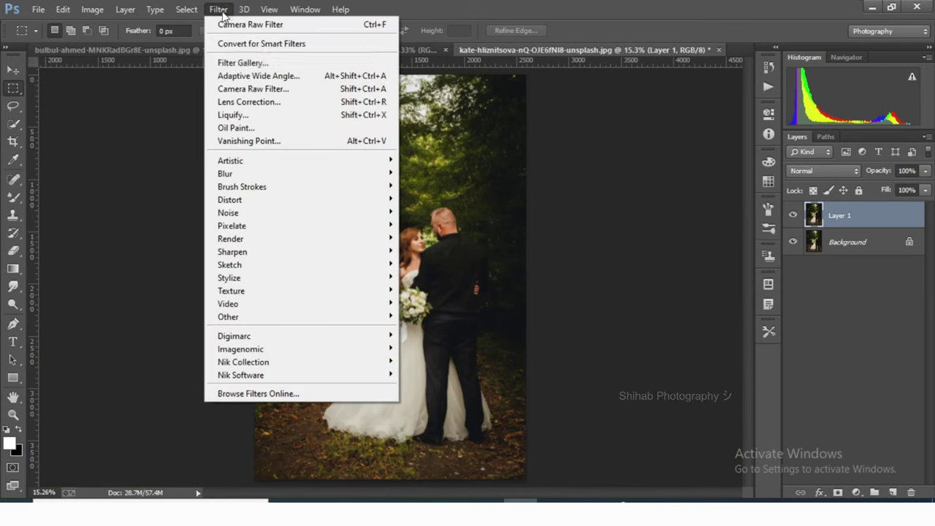
# - Open the Camera Raw Filter and warm the Temperature to +18
pyautogui.click(235, 90)
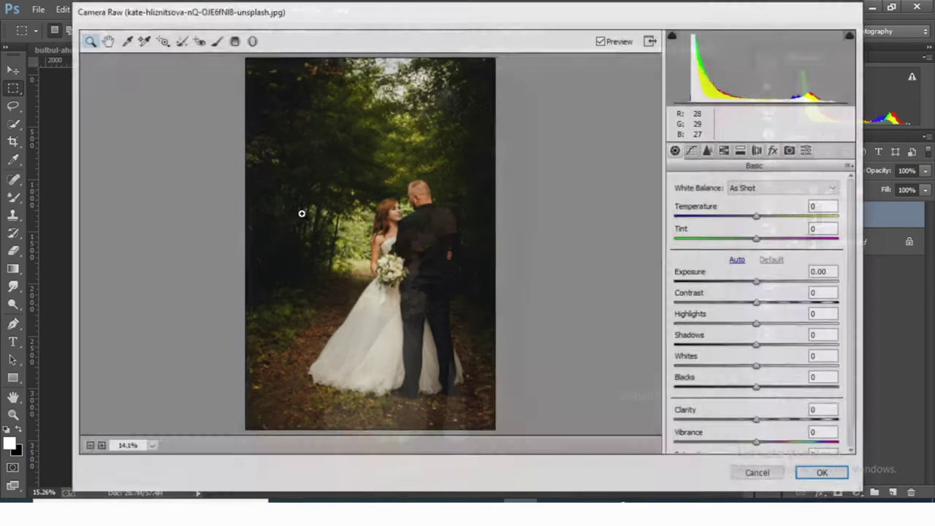
pyautogui.scroll(-1, 752, 211)
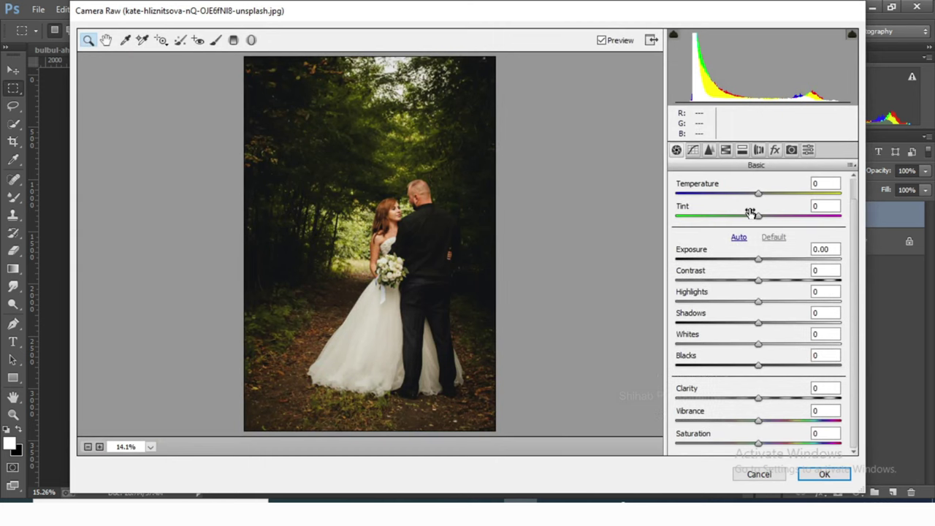
pyautogui.moveTo(760, 194); pyautogui.dragTo(776, 195)
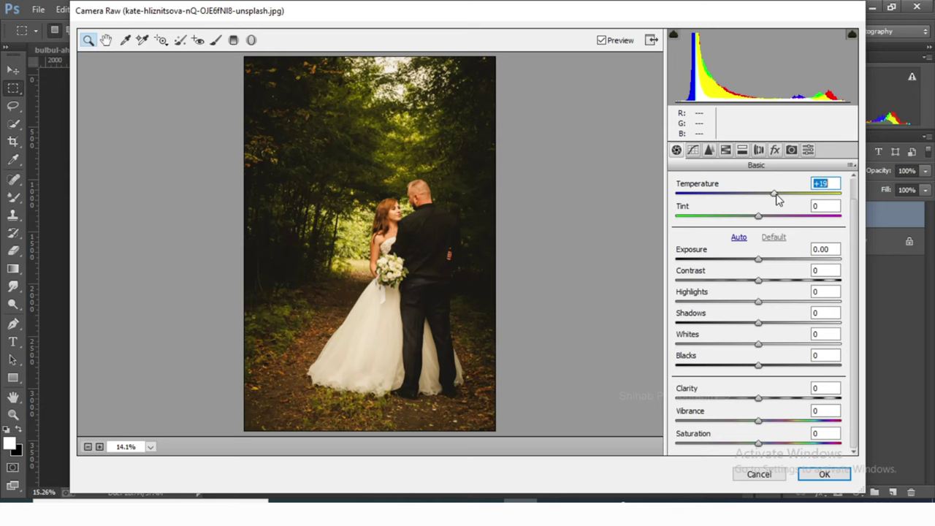
pyautogui.moveTo(778, 200); pyautogui.dragTo(777, 199)
# - Darken Exposure to -0.80 and set Contrast to +20
pyautogui.click(763, 261)
pyautogui.moveTo(764, 263)
pyautogui.mouseDown()
pyautogui.moveTo(751, 261)
pyautogui.moveTo(762, 272)
pyautogui.mouseUp()
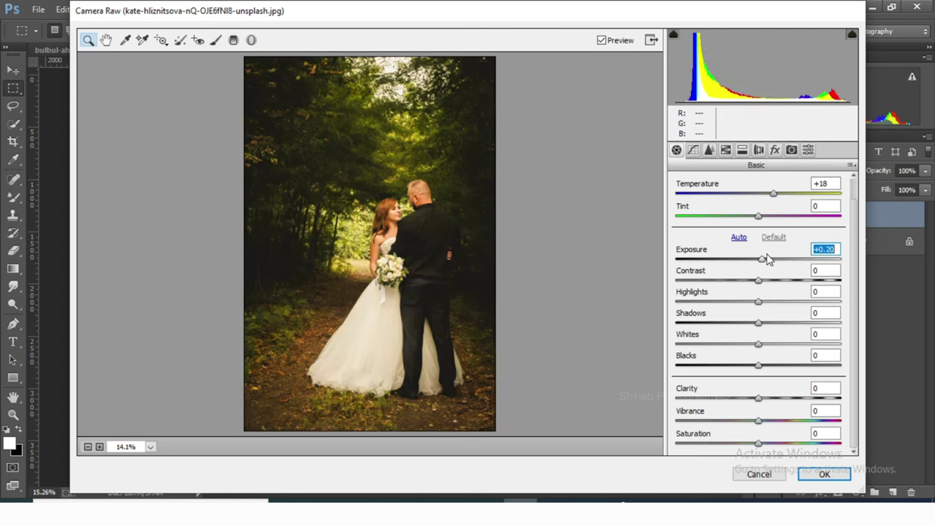
pyautogui.press('Down')
pyautogui.press('Down')
pyautogui.press('Down')
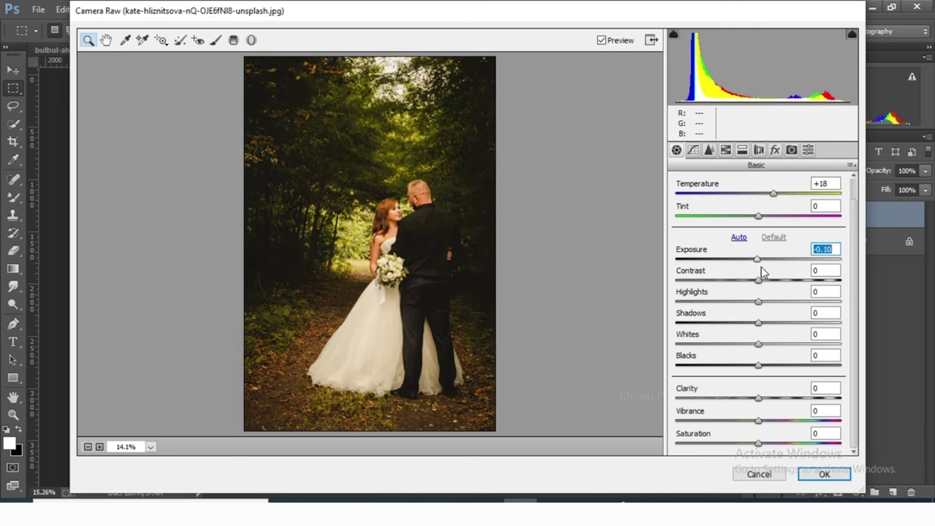
pyautogui.moveTo(762, 272); pyautogui.dragTo(755, 272)
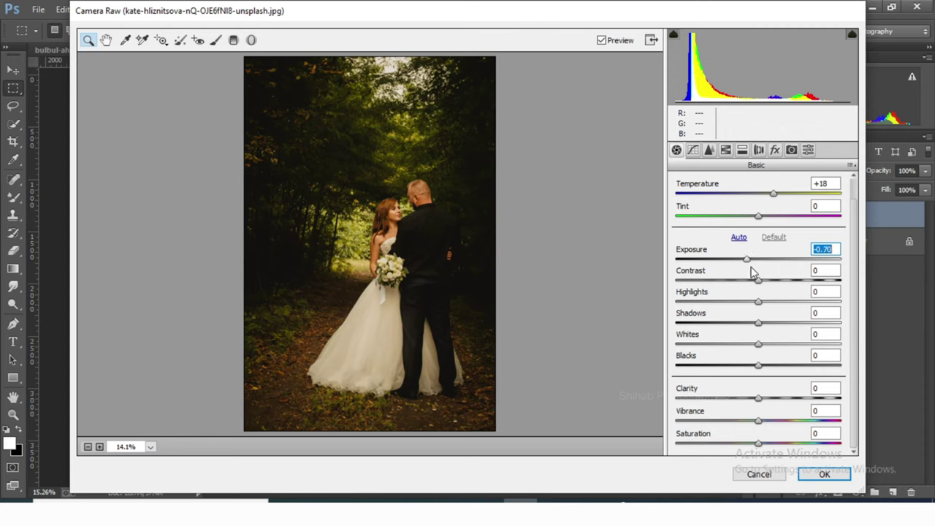
pyautogui.press('Down')
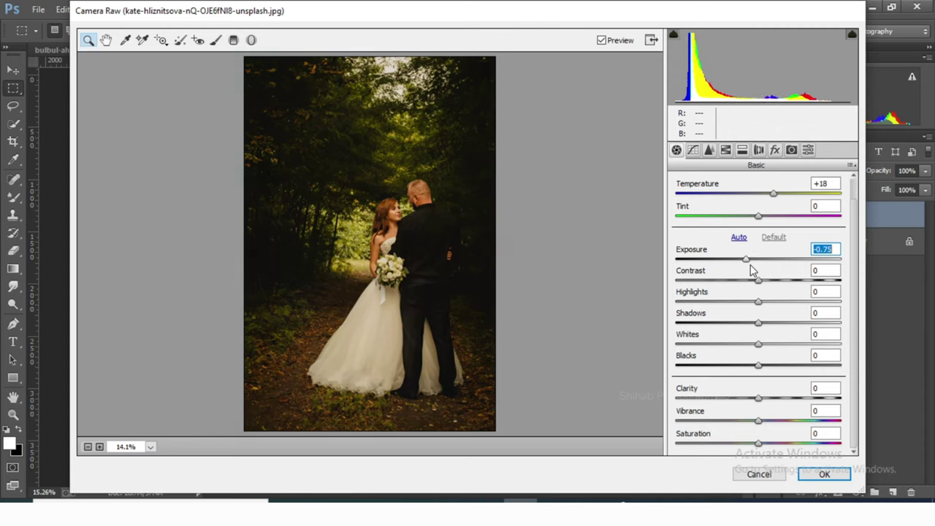
pyautogui.press('Down')
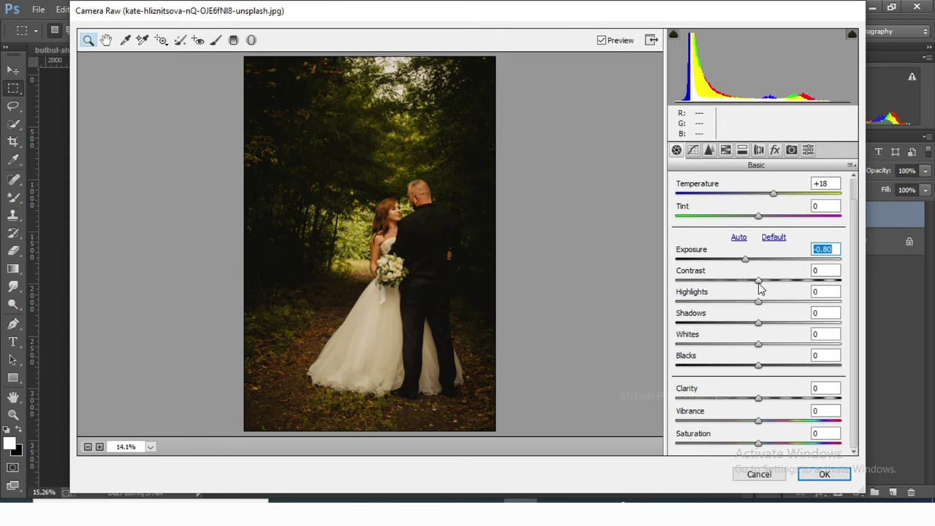
pyautogui.moveTo(758, 281)
pyautogui.mouseDown()
pyautogui.moveTo(729, 280)
pyautogui.moveTo(810, 285)
pyautogui.moveTo(781, 292)
pyautogui.mouseUp()
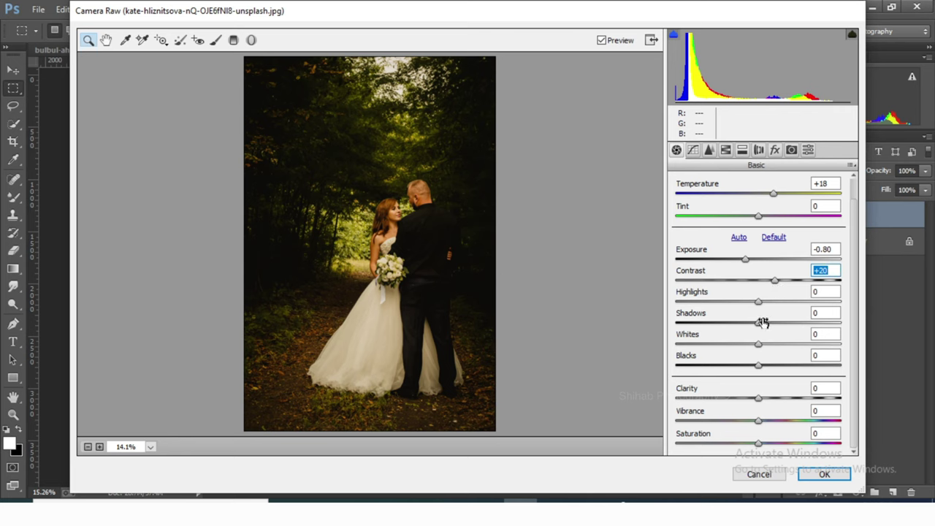
# - Set Highlights to +17, Shadows to +66 and Whites to -100
pyautogui.moveTo(757, 301)
pyautogui.mouseDown()
pyautogui.moveTo(735, 305)
pyautogui.moveTo(833, 305)
pyautogui.moveTo(773, 307)
pyautogui.mouseUp()
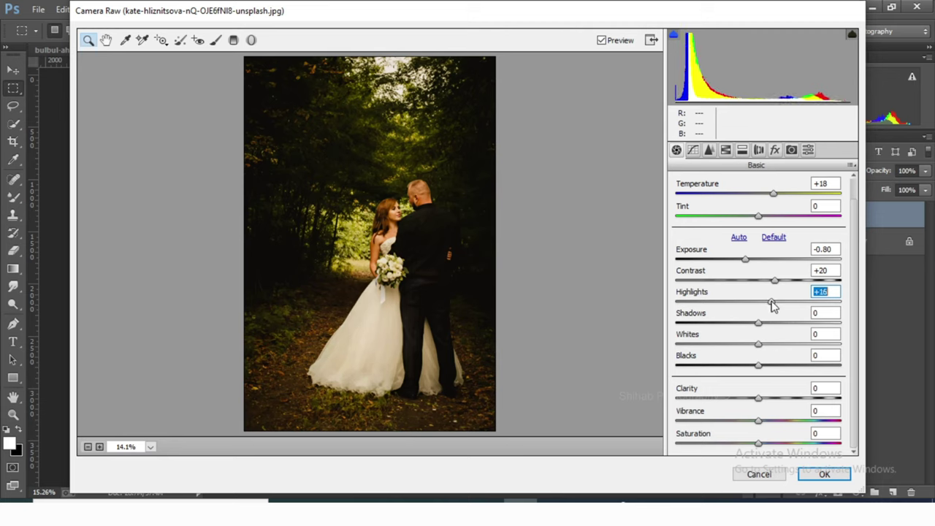
pyautogui.moveTo(773, 307); pyautogui.dragTo(774, 307)
pyautogui.moveTo(758, 322)
pyautogui.mouseDown()
pyautogui.moveTo(747, 326)
pyautogui.moveTo(814, 327)
pyautogui.mouseUp()
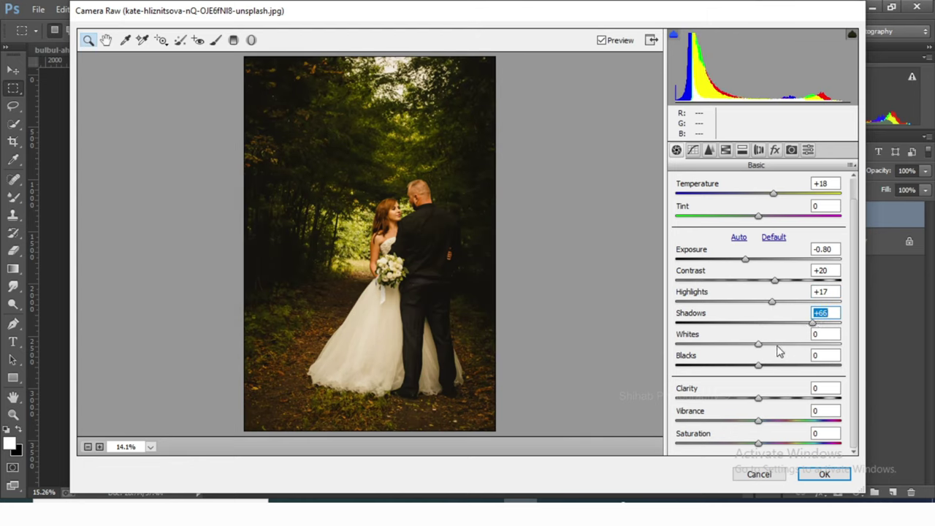
pyautogui.moveTo(759, 344)
pyautogui.mouseDown()
pyautogui.moveTo(869, 332)
pyautogui.moveTo(757, 330)
pyautogui.moveTo(694, 341)
pyautogui.mouseUp()
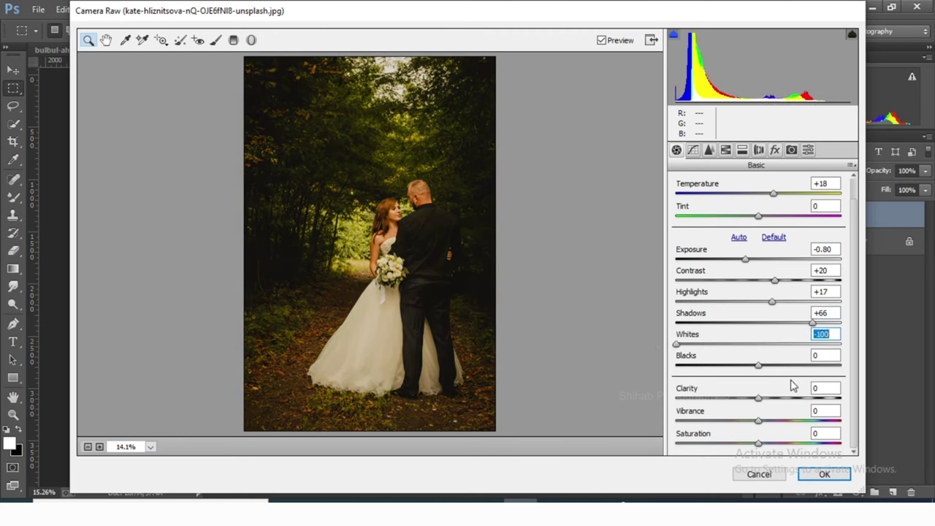
# - Set Blacks to +100, Clarity to +72, and lower Vibrance to mute the colours
pyautogui.moveTo(758, 364)
pyautogui.mouseDown()
pyautogui.moveTo(675, 364)
pyautogui.moveTo(839, 363)
pyautogui.mouseUp()
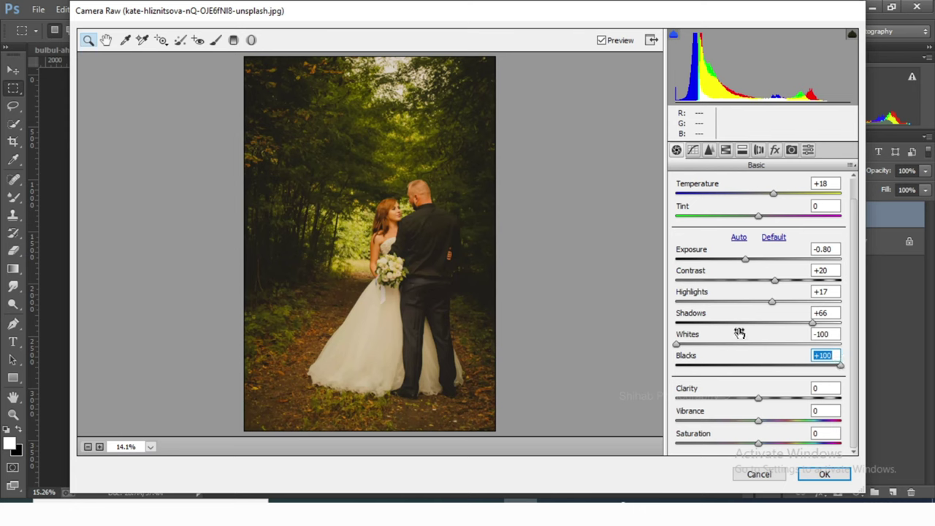
pyautogui.moveTo(758, 398); pyautogui.dragTo(816, 403)
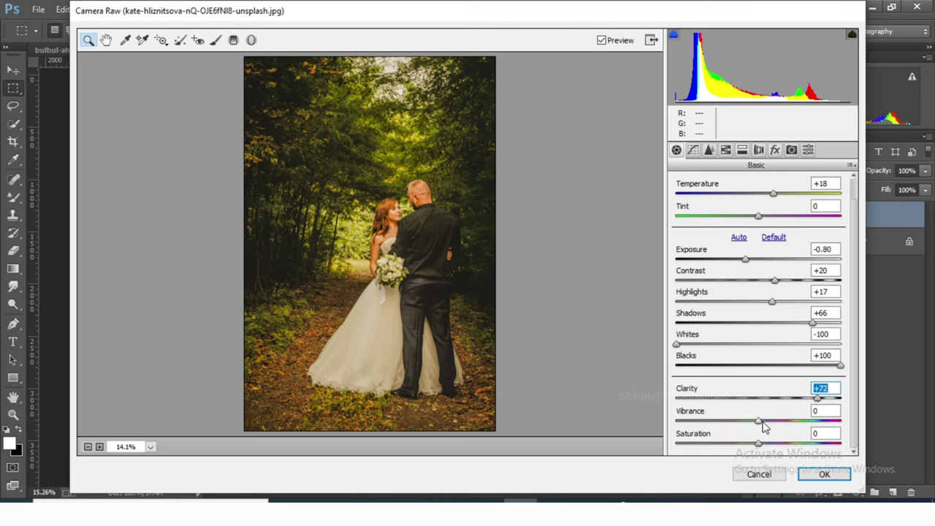
pyautogui.moveTo(761, 423)
pyautogui.mouseDown()
pyautogui.moveTo(779, 420)
pyautogui.moveTo(738, 423)
pyautogui.mouseUp()
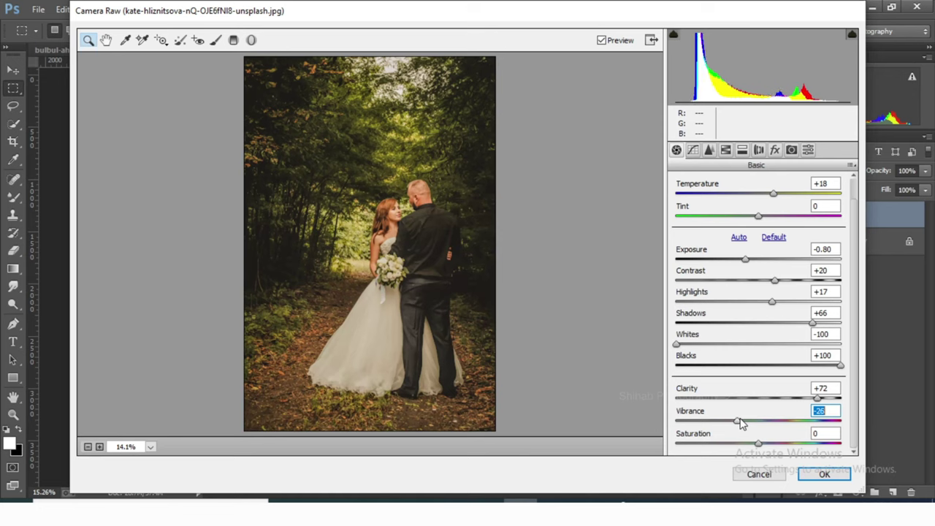
pyautogui.click(693, 151)
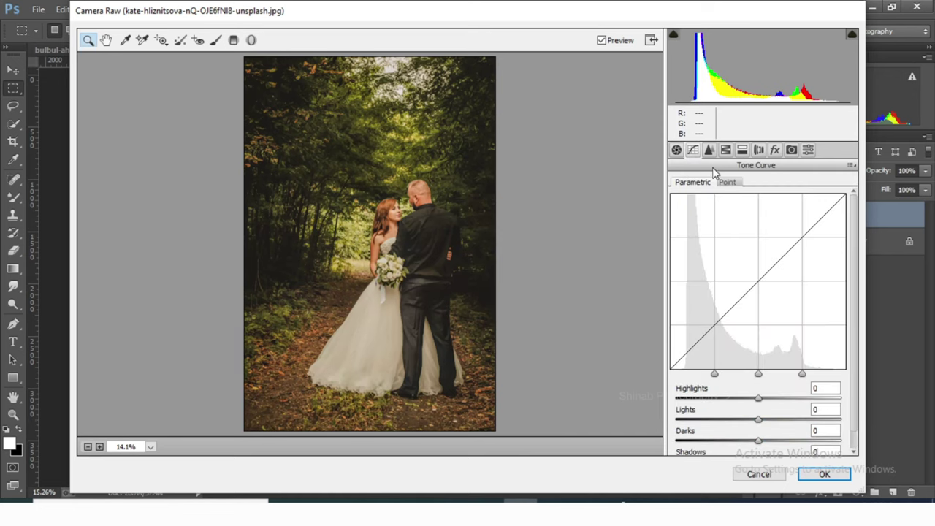
# - In the Point tone curve, slightly lower a shadow point and lift the black point to 21
pyautogui.click(728, 184)
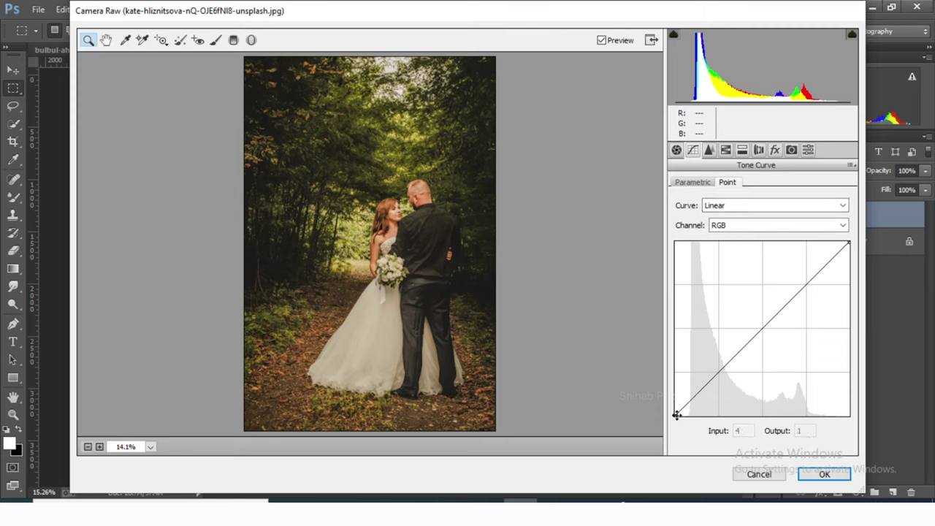
pyautogui.moveTo(677, 415); pyautogui.dragTo(676, 411)
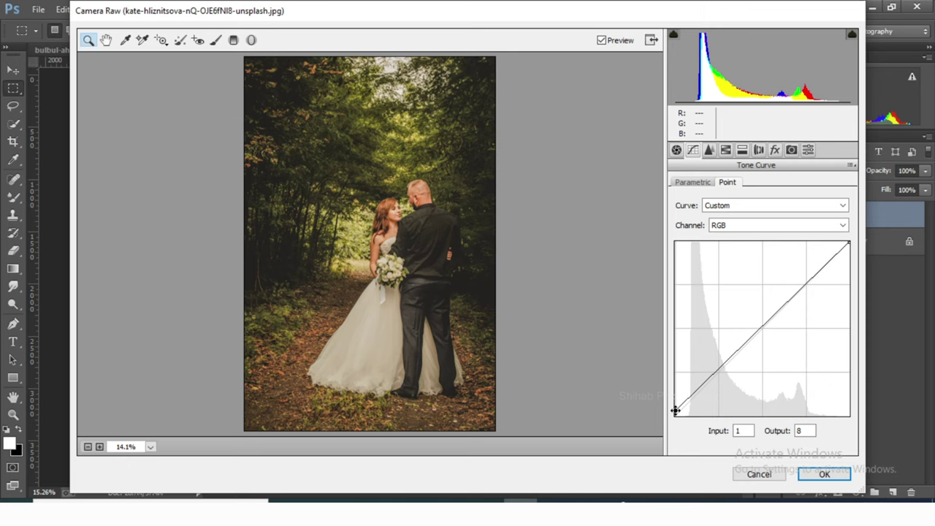
pyautogui.moveTo(676, 411); pyautogui.dragTo(678, 414)
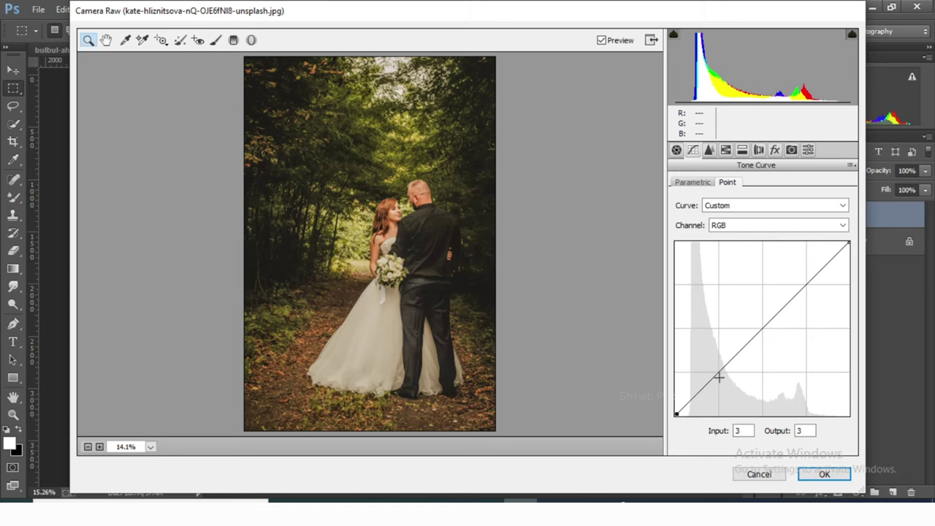
pyautogui.moveTo(720, 373); pyautogui.dragTo(722, 375)
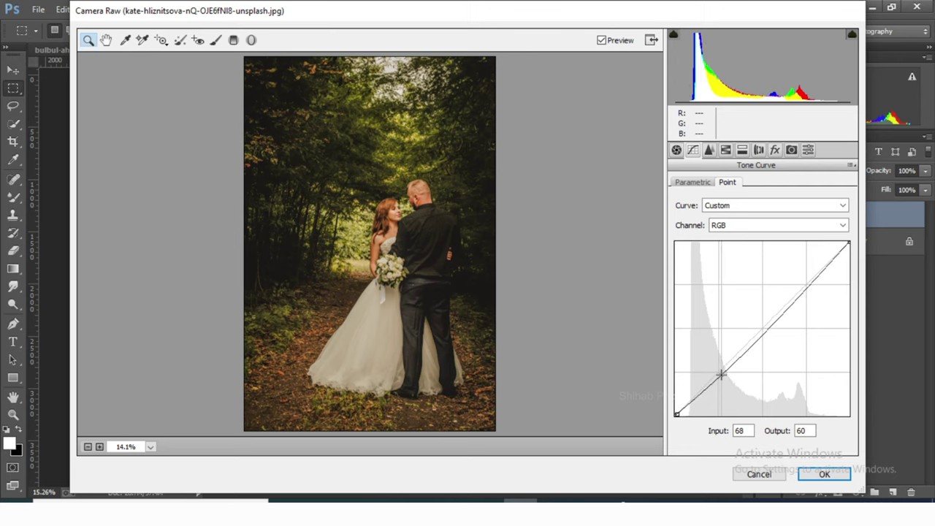
pyautogui.moveTo(722, 375); pyautogui.dragTo(721, 377)
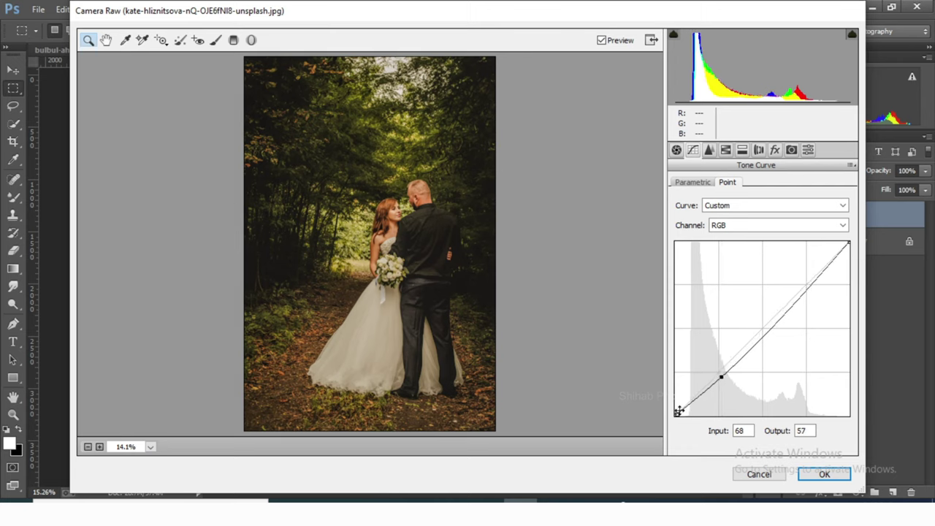
pyautogui.moveTo(678, 413); pyautogui.dragTo(675, 401)
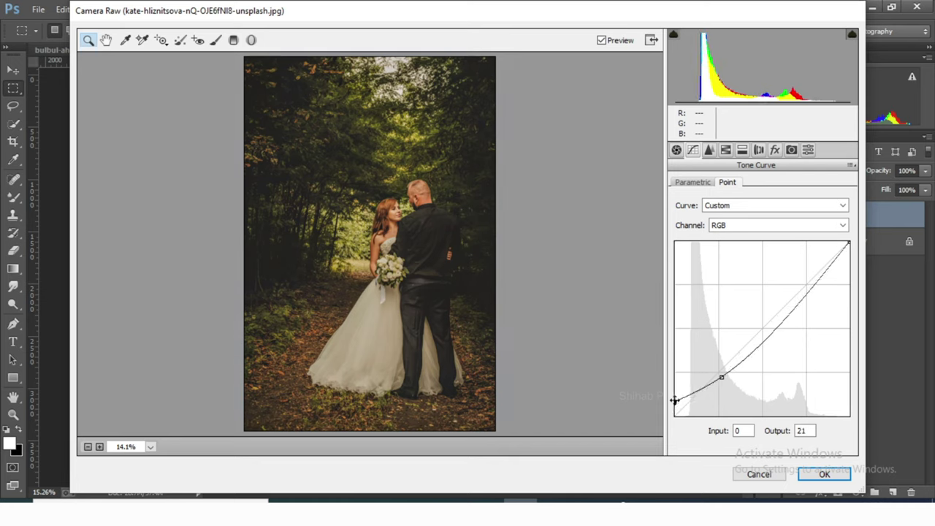
pyautogui.click(710, 150)
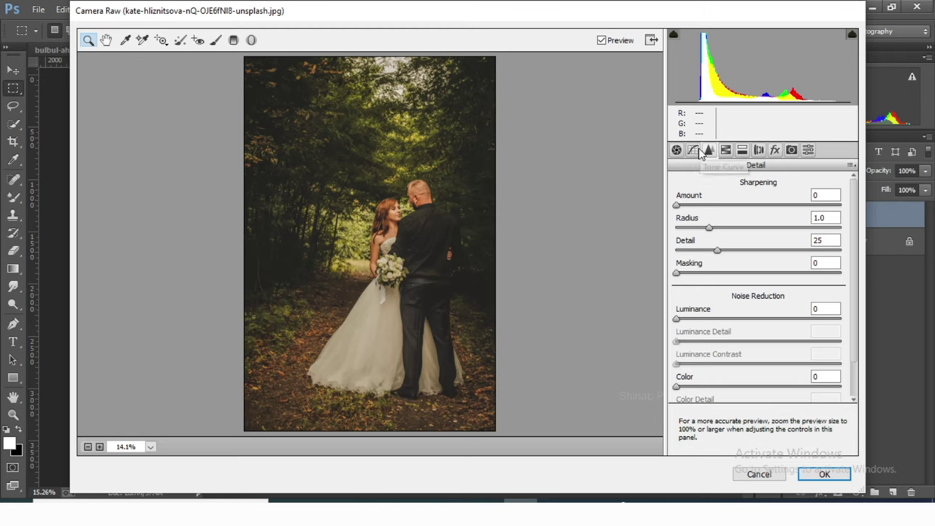
# - Set HSL hue shifts of Oranges -1 and Greens -99, pushing the foliage toward yellow
pyautogui.click(693, 150)
pyautogui.click(691, 182)
pyautogui.click(711, 151)
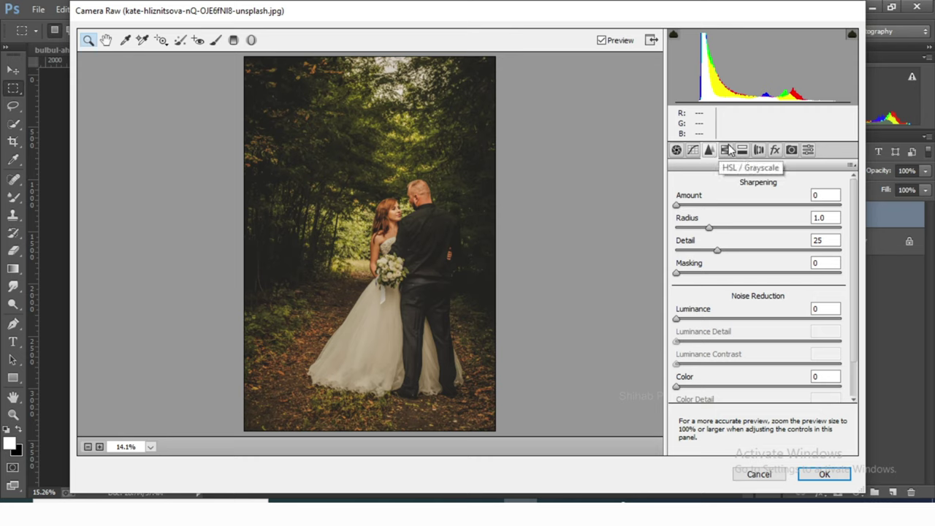
pyautogui.click(732, 151)
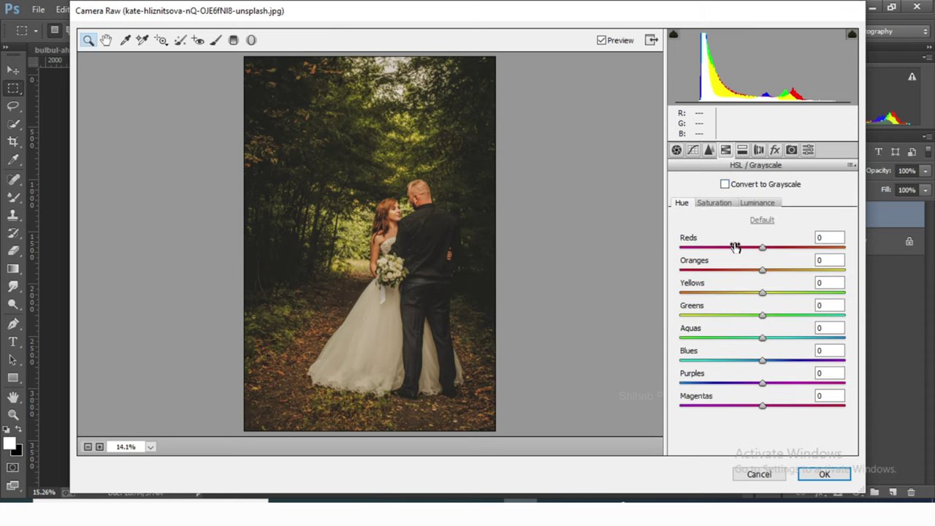
pyautogui.moveTo(762, 270)
pyautogui.mouseDown()
pyautogui.moveTo(828, 270)
pyautogui.moveTo(748, 281)
pyautogui.moveTo(760, 284)
pyautogui.mouseUp()
pyautogui.moveTo(763, 315)
pyautogui.mouseDown()
pyautogui.moveTo(670, 314)
pyautogui.moveTo(684, 316)
pyautogui.mouseUp()
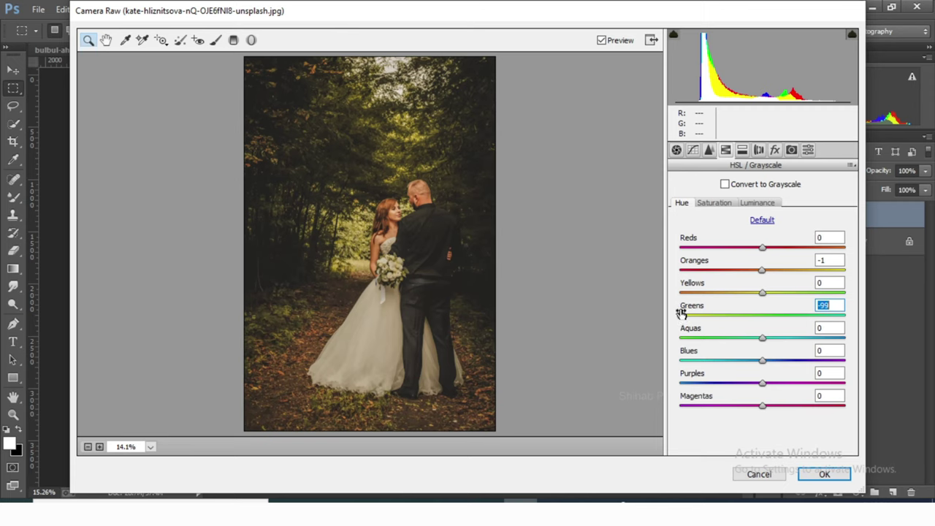
# - Set HSL saturation: Reds -41, Oranges +7, Yellows -99, Greens through Magentas -100
pyautogui.click(716, 203)
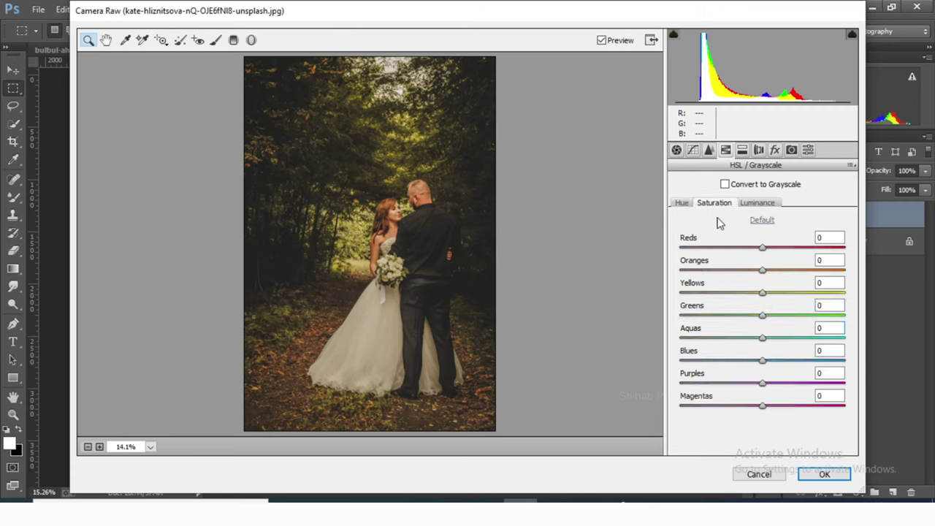
pyautogui.moveTo(762, 249)
pyautogui.mouseDown()
pyautogui.moveTo(786, 250)
pyautogui.moveTo(729, 249)
pyautogui.moveTo(799, 267)
pyautogui.moveTo(699, 267)
pyautogui.moveTo(770, 269)
pyautogui.mouseUp()
pyautogui.moveTo(762, 292); pyautogui.dragTo(685, 295)
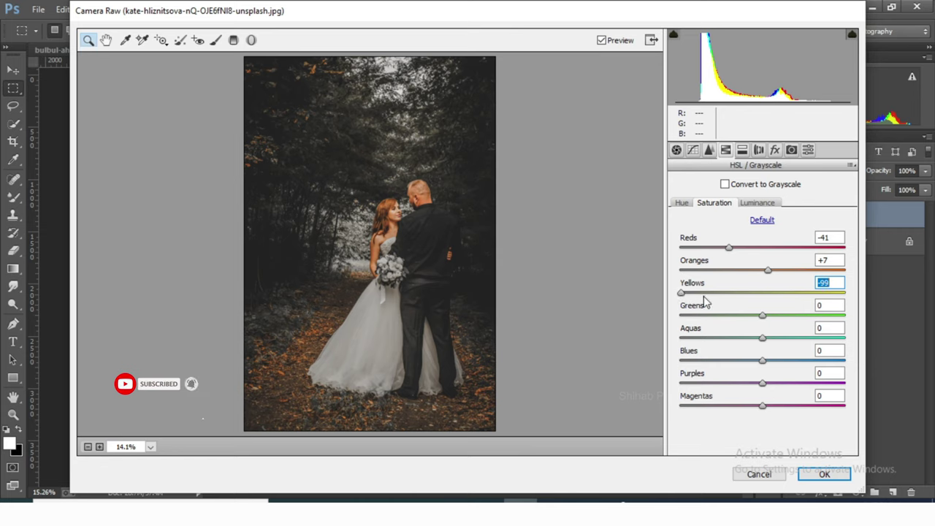
pyautogui.moveTo(764, 315); pyautogui.dragTo(680, 315)
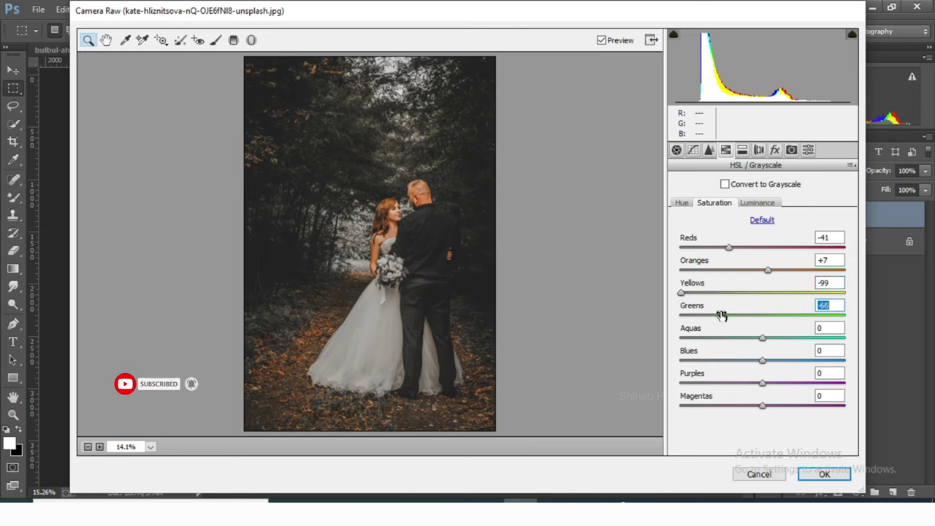
pyautogui.moveTo(762, 337); pyautogui.dragTo(679, 337)
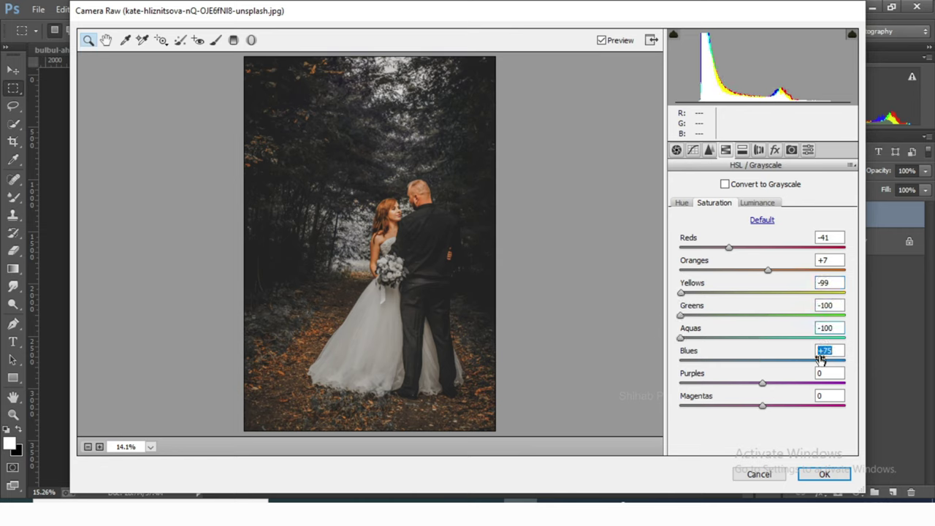
pyautogui.moveTo(762, 360); pyautogui.dragTo(679, 361)
pyautogui.moveTo(762, 383); pyautogui.dragTo(679, 383)
pyautogui.moveTo(762, 406); pyautogui.dragTo(680, 406)
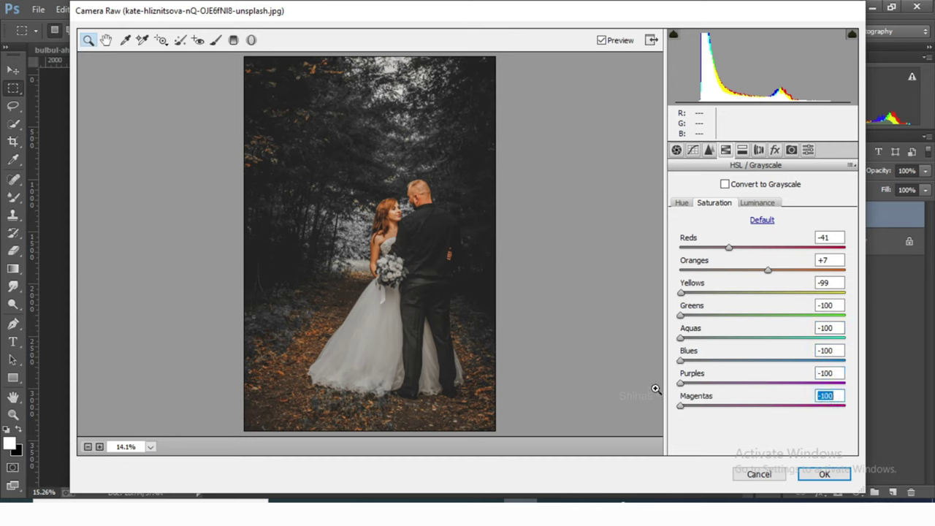
pyautogui.click(757, 203)
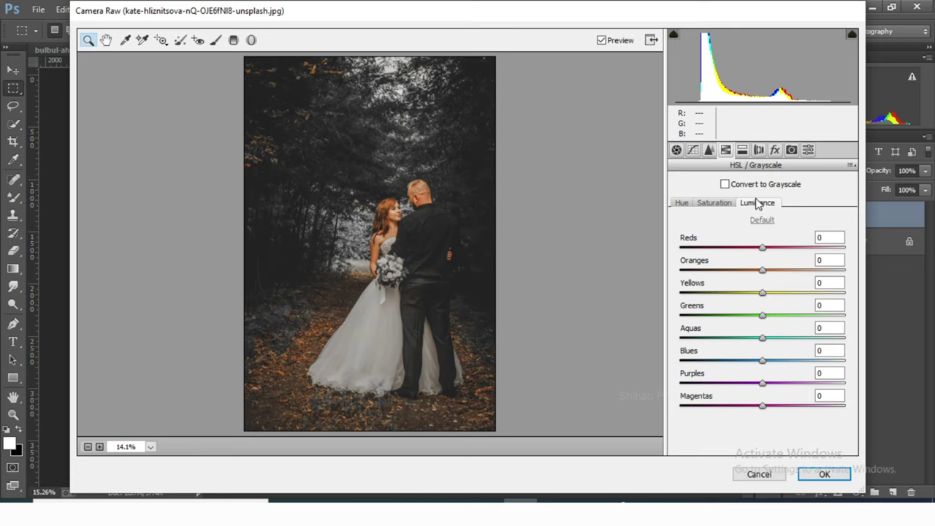
# - Set HSL luminance to Reds +20, Oranges +21 and Greens -6
pyautogui.moveTo(764, 248)
pyautogui.mouseDown()
pyautogui.moveTo(709, 250)
pyautogui.moveTo(784, 264)
pyautogui.moveTo(719, 275)
pyautogui.mouseUp()
pyautogui.moveTo(714, 278); pyautogui.dragTo(785, 279)
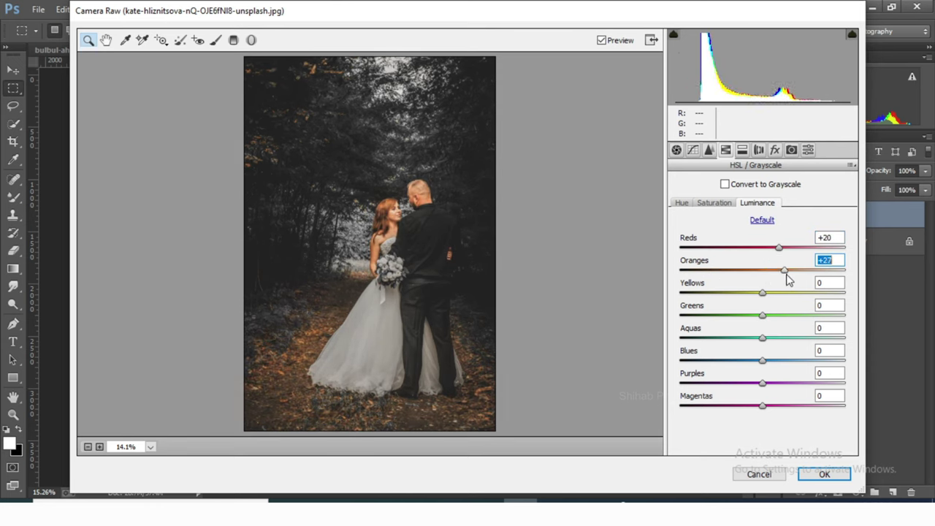
pyautogui.moveTo(787, 278); pyautogui.dragTo(778, 279)
pyautogui.moveTo(762, 315)
pyautogui.mouseDown()
pyautogui.moveTo(741, 314)
pyautogui.moveTo(757, 309)
pyautogui.moveTo(762, 332)
pyautogui.mouseUp()
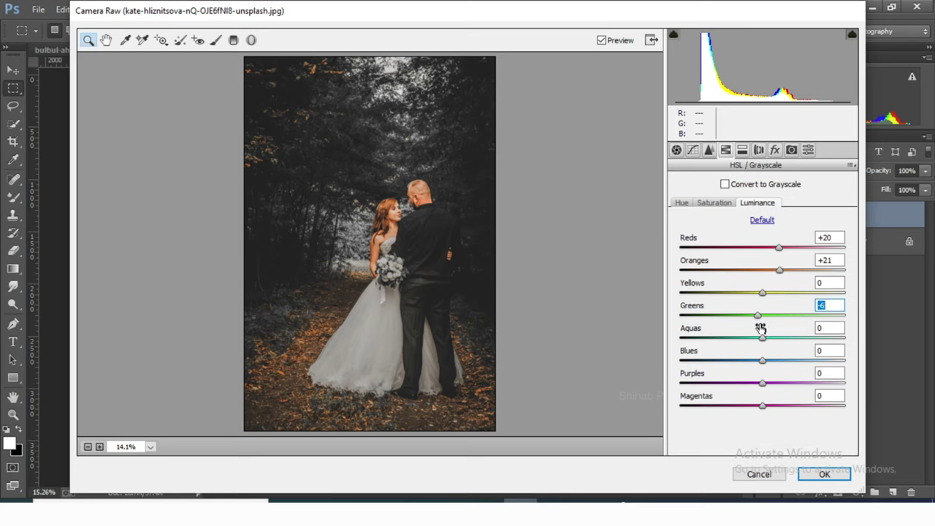
# - Set Split Toning highlights to Hue 243/Saturation 25 and shadows to Hue 245/Saturation 12
pyautogui.click(742, 150)
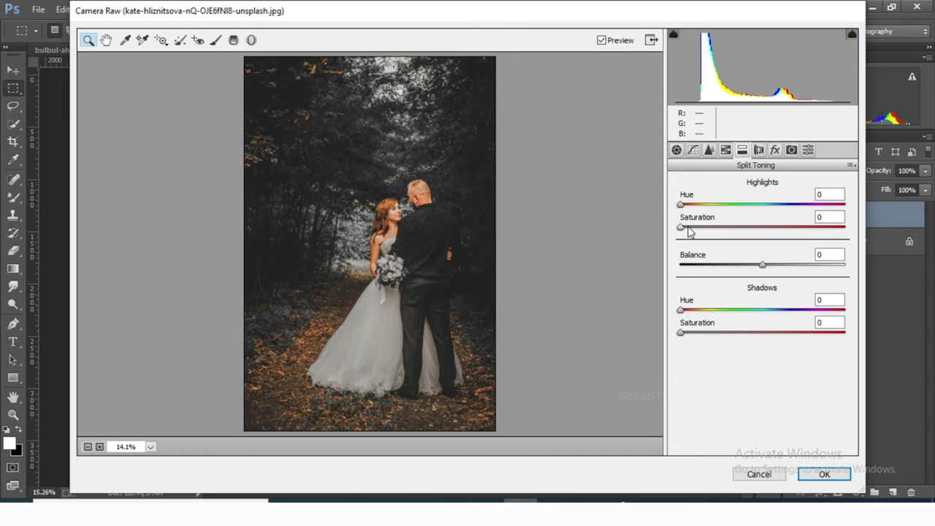
pyautogui.moveTo(681, 228); pyautogui.dragTo(721, 235)
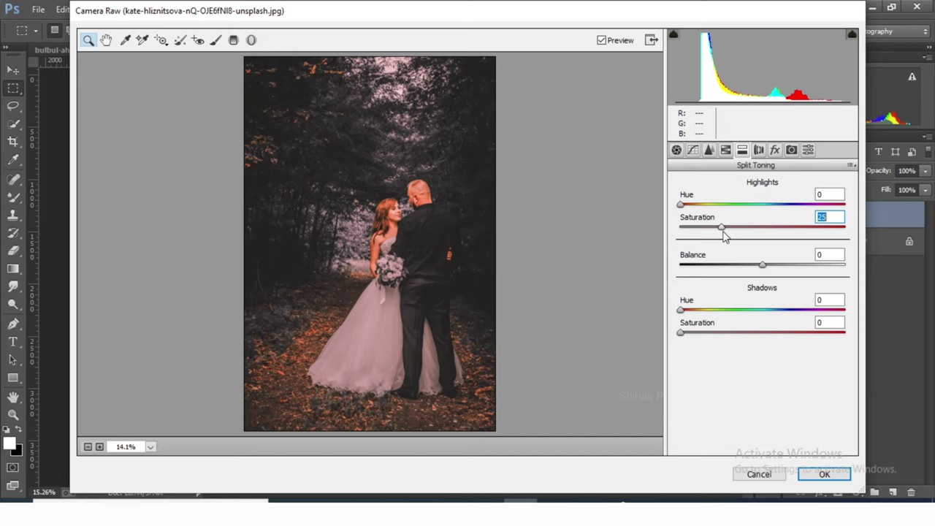
pyautogui.moveTo(684, 201); pyautogui.dragTo(794, 211)
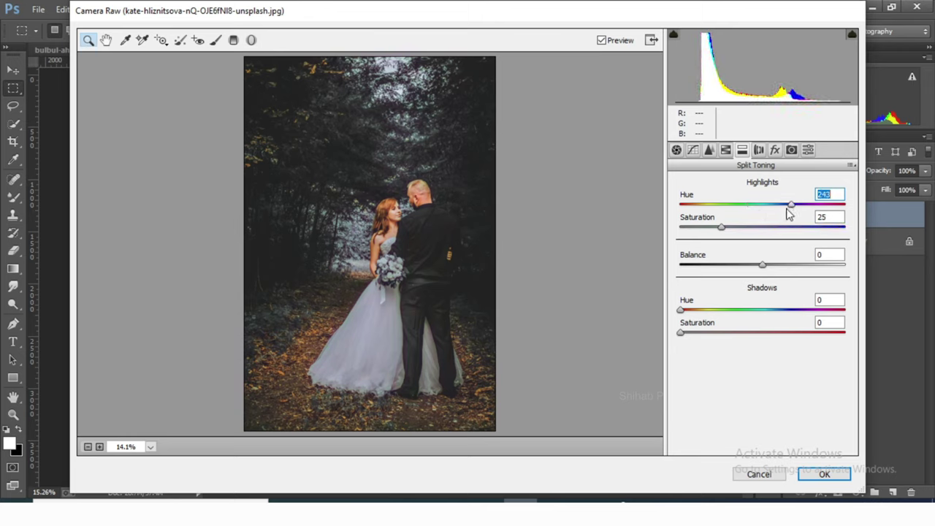
pyautogui.moveTo(684, 336); pyautogui.dragTo(704, 336)
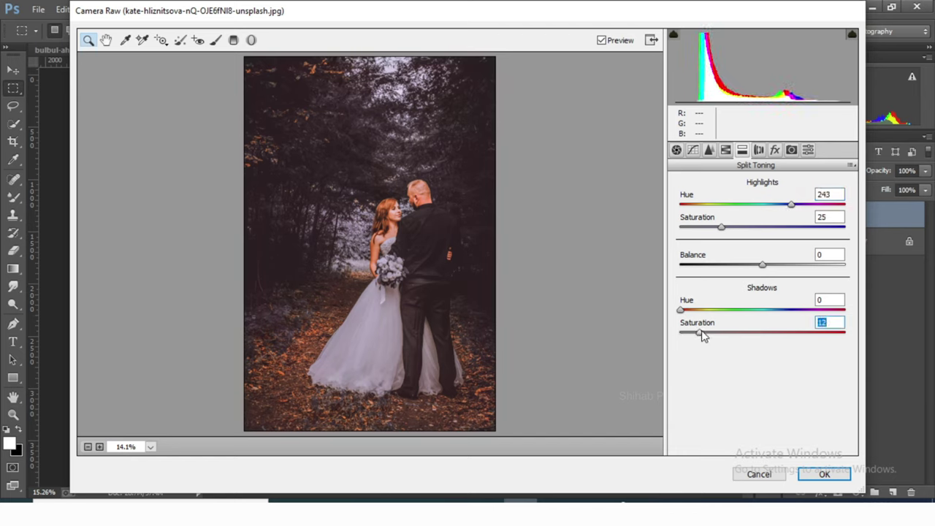
pyautogui.moveTo(682, 312); pyautogui.dragTo(795, 313)
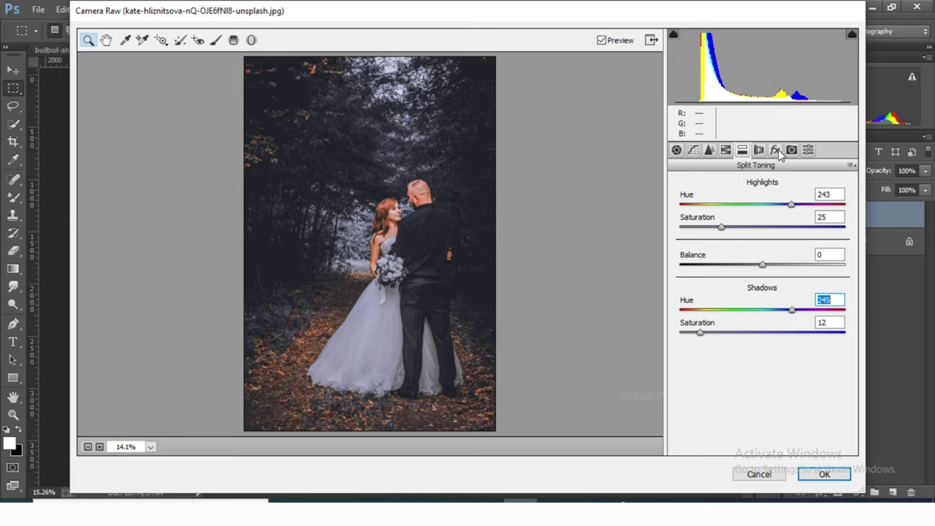
# - Add a -8 post-crop vignette with full roundness and maximum feather
pyautogui.click(777, 151)
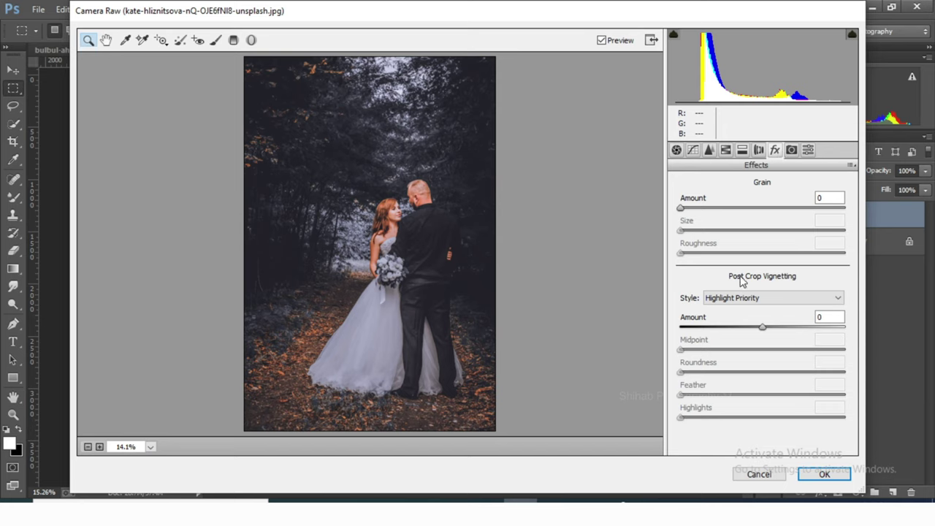
pyautogui.moveTo(758, 327)
pyautogui.mouseDown()
pyautogui.moveTo(803, 326)
pyautogui.moveTo(709, 326)
pyautogui.moveTo(799, 348)
pyautogui.moveTo(735, 349)
pyautogui.moveTo(866, 339)
pyautogui.mouseUp()
pyautogui.moveTo(762, 372); pyautogui.dragTo(862, 372)
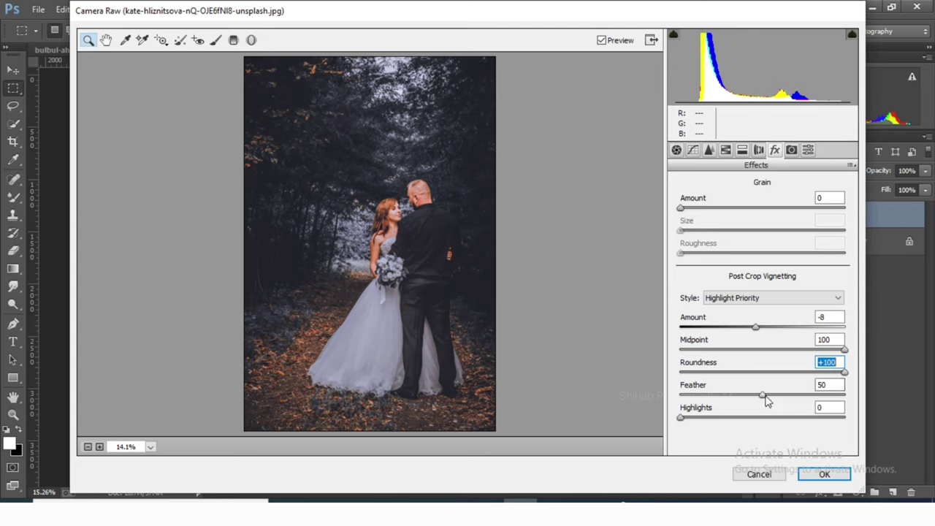
pyautogui.moveTo(762, 395); pyautogui.dragTo(879, 386)
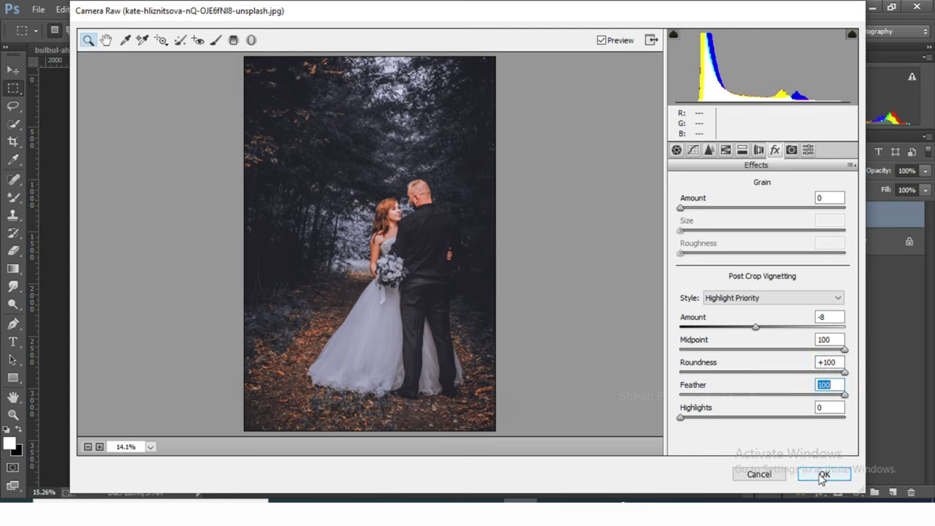
# - Set Sharpening Amount to 16 and apply the Camera Raw grade to Layer 1
pyautogui.click(713, 152)
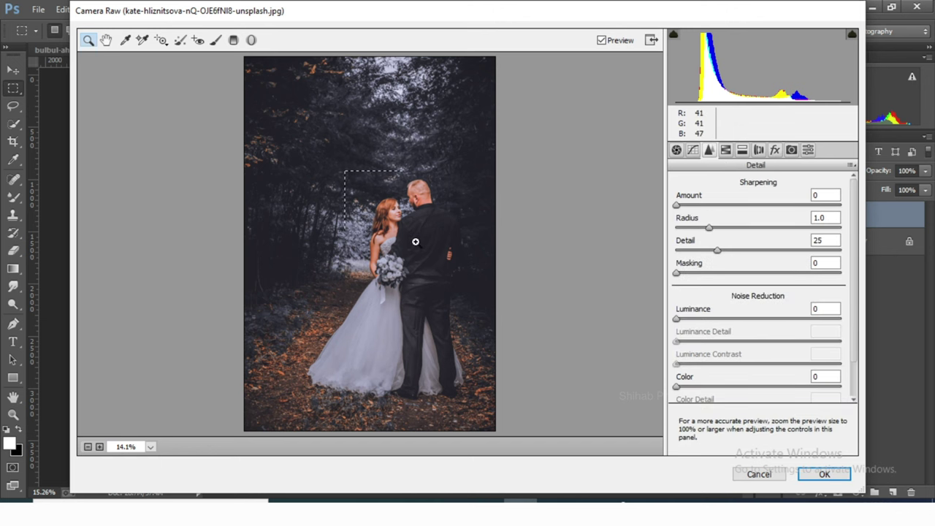
pyautogui.moveTo(361, 162); pyautogui.dragTo(438, 278)
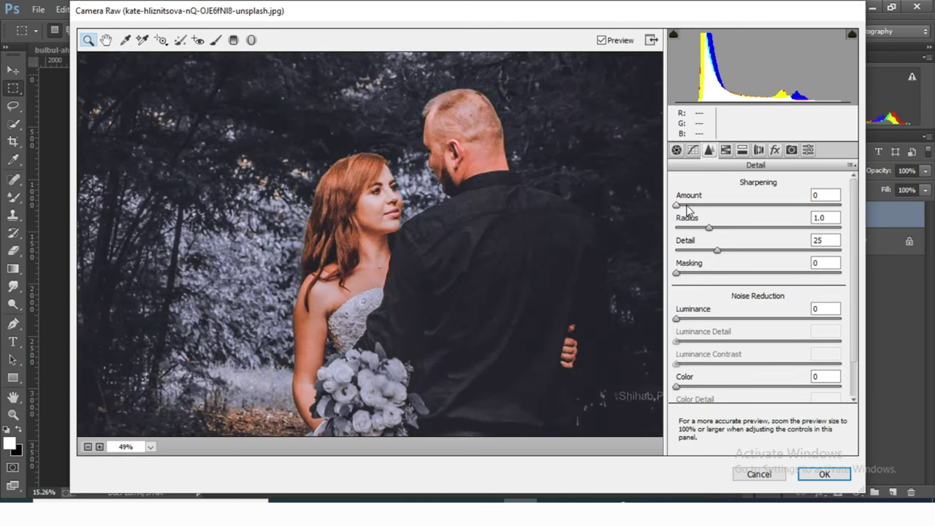
pyautogui.moveTo(680, 207); pyautogui.dragTo(696, 206)
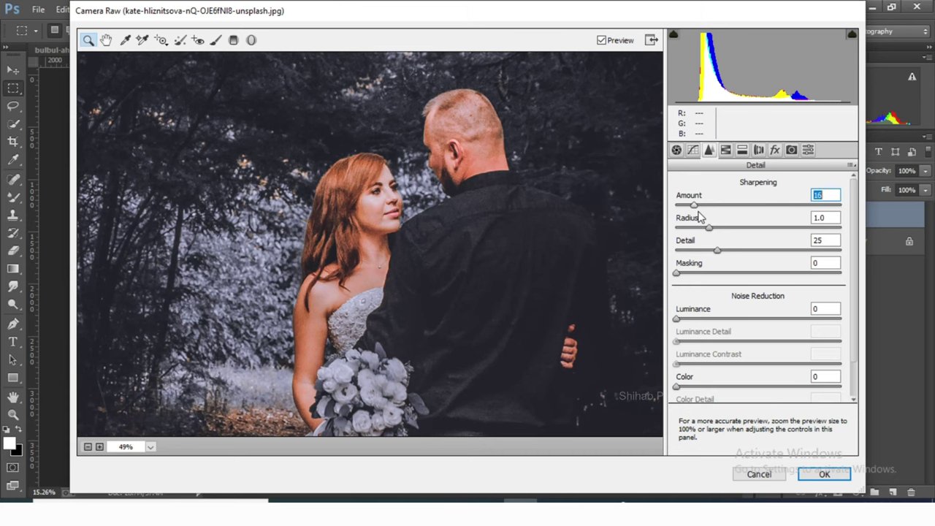
pyautogui.click(87, 446)
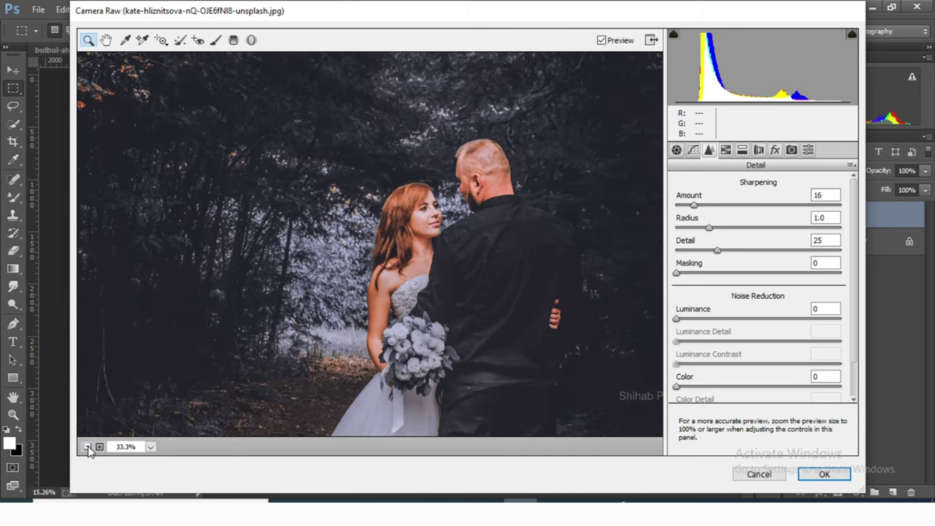
pyautogui.click(87, 447)
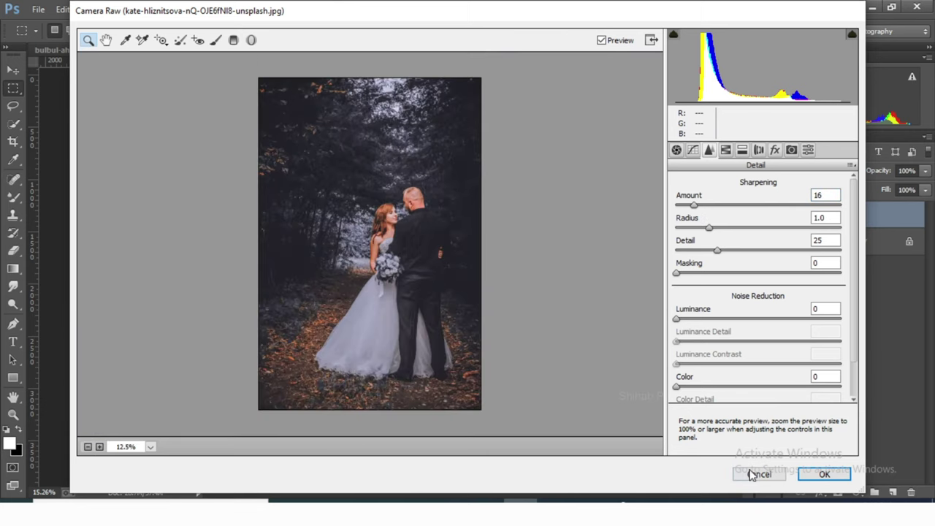
pyautogui.click(824, 475)
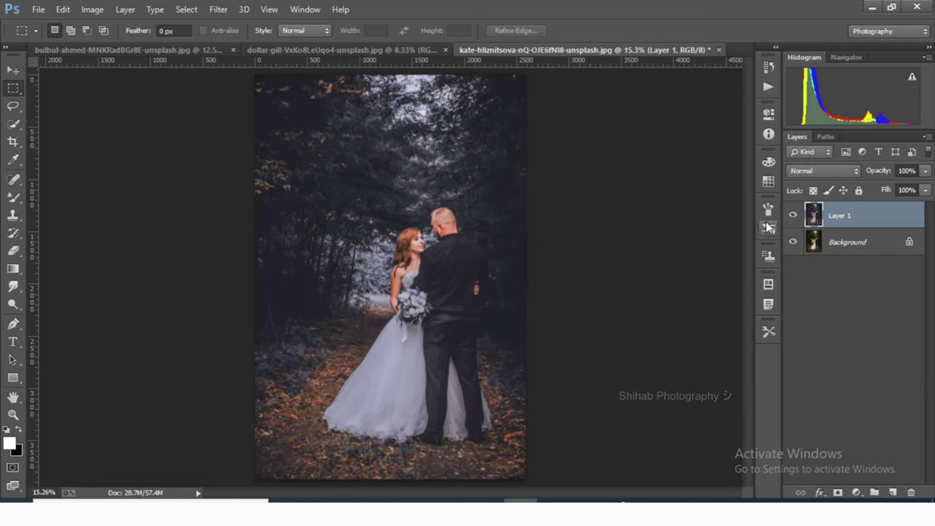
# - Compare the edit with the original, then marquee-select the whole photo area
pyautogui.click(793, 216)
pyautogui.click(792, 215)
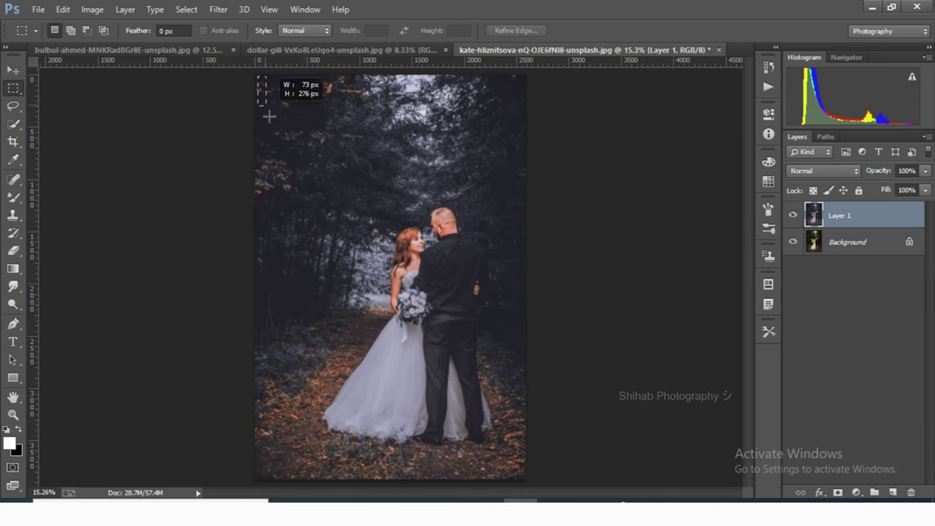
pyautogui.moveTo(269, 116); pyautogui.dragTo(524, 475)
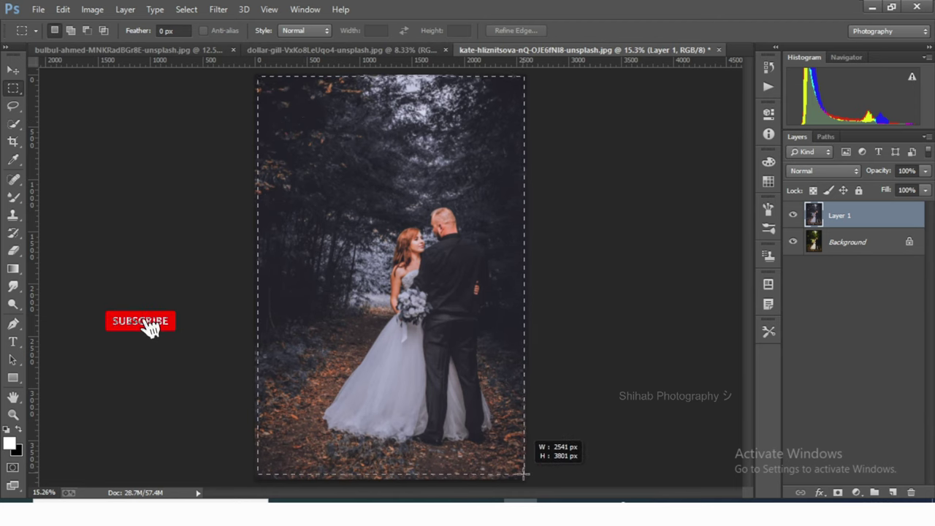
pyautogui.moveTo(523, 475); pyautogui.dragTo(521, 477)
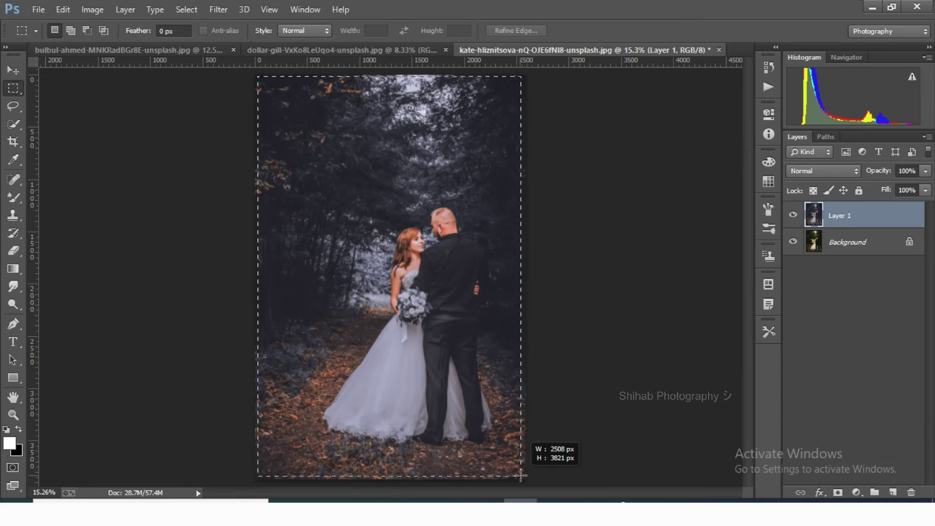
pyautogui.moveTo(521, 475); pyautogui.dragTo(526, 478)
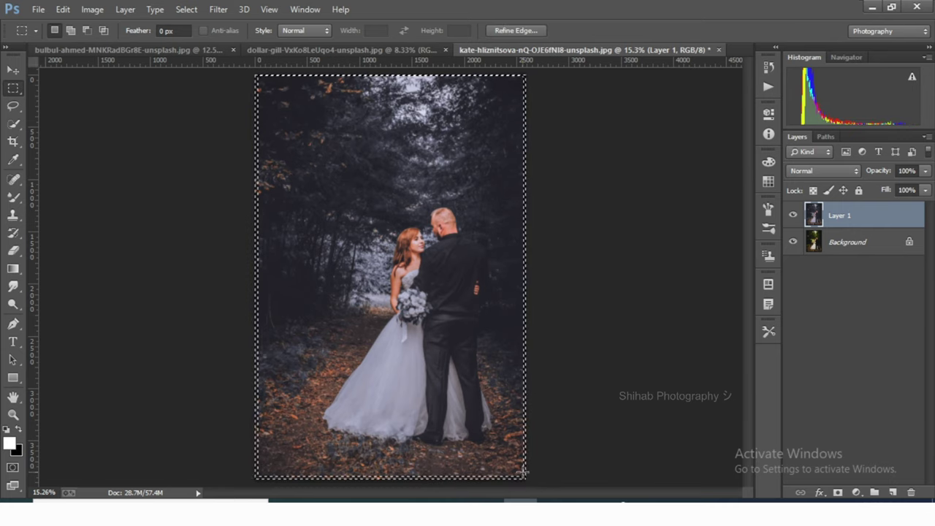
# - Preview the Box Blur filter and cancel it without applying
pyautogui.click(218, 9)
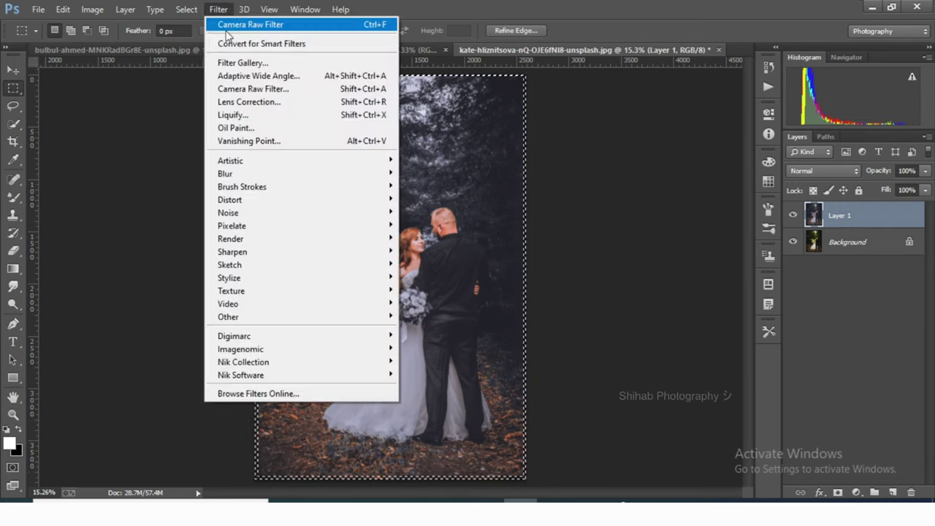
pyautogui.click(438, 254)
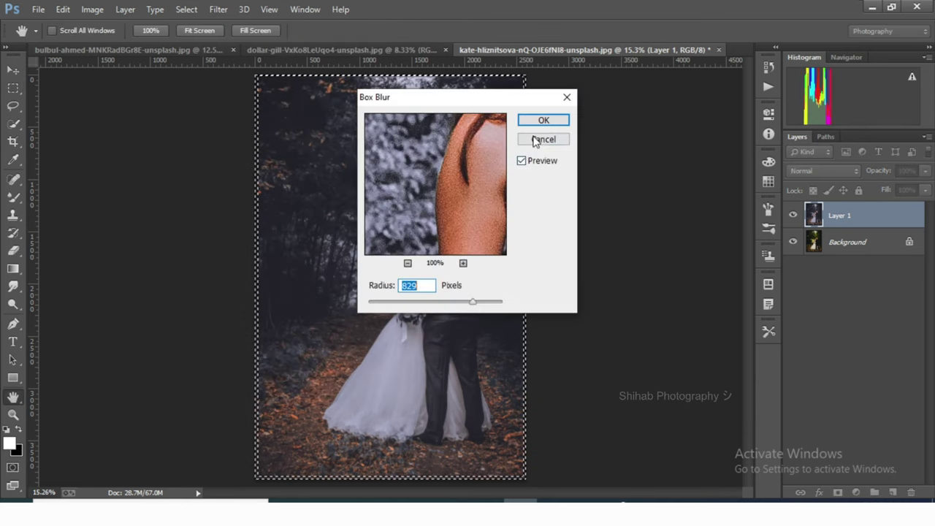
pyautogui.click(540, 121)
# - Stroke the selection with a 3 px white border, then deselect
pyautogui.rightClick(395, 137)
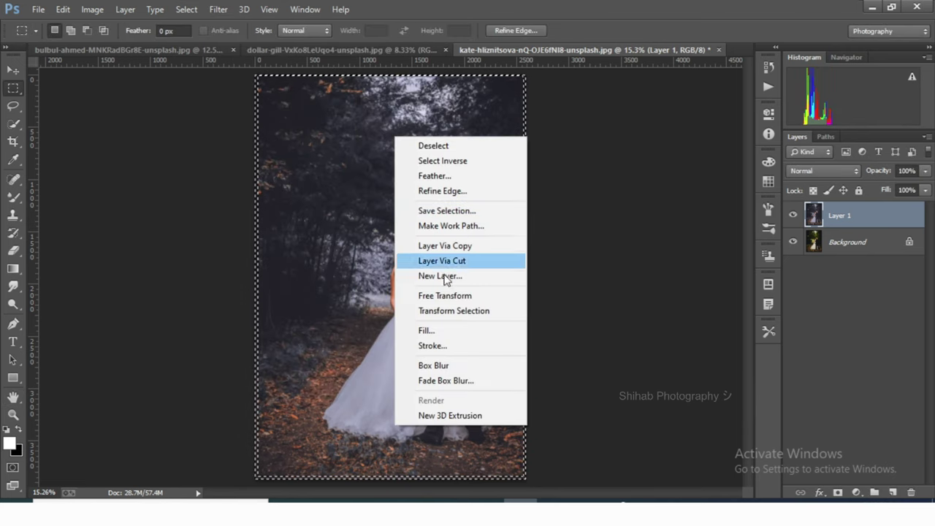
pyautogui.click(442, 345)
pyautogui.click(422, 162)
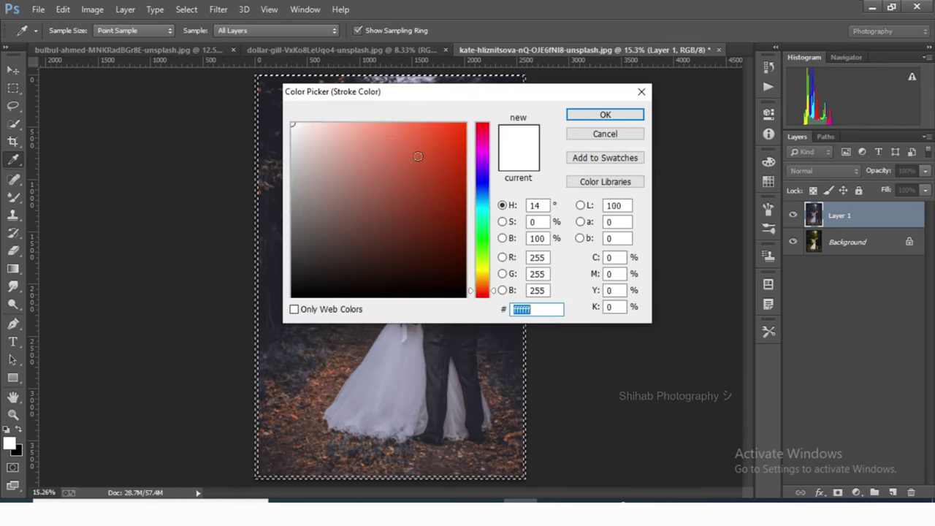
pyautogui.click(605, 116)
pyautogui.click(423, 140)
pyautogui.press('BackSpace')
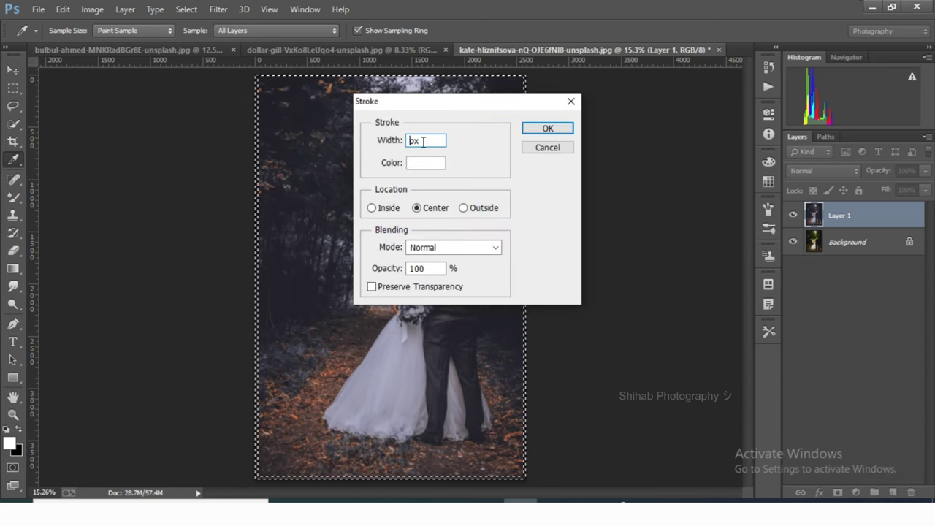
pyautogui.write('3')
pyautogui.click(547, 128)
pyautogui.press('m')
pyautogui.hotkey('ctrl', 'd')
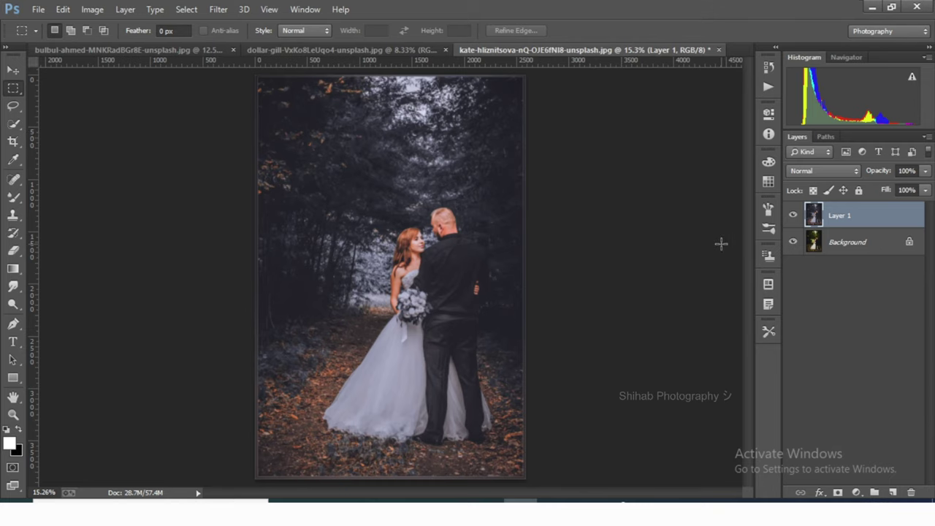
# - Place the logo file 20210124_094549 and move it toward the bottom-left corner
pyautogui.click(43, 11)
pyautogui.click(81, 203)
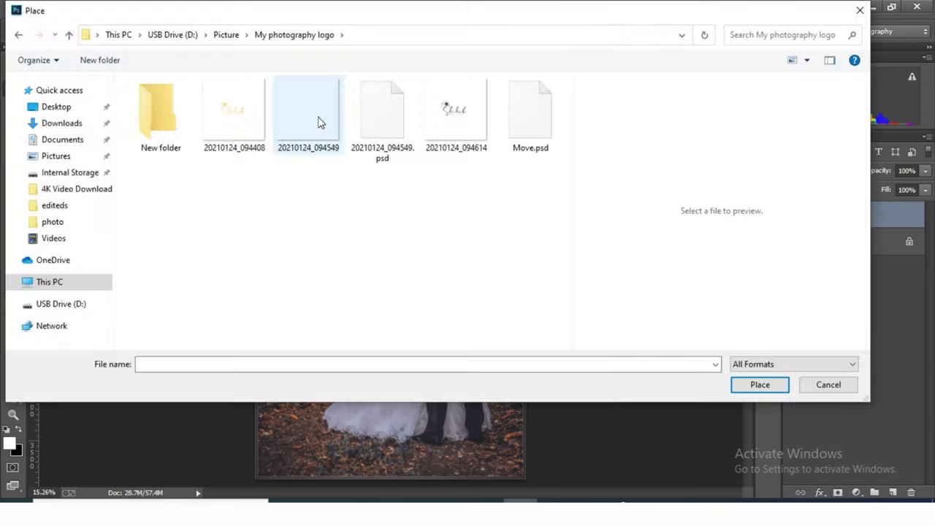
pyautogui.click(317, 121)
pyautogui.click(760, 385)
pyautogui.moveTo(442, 227); pyautogui.dragTo(361, 375)
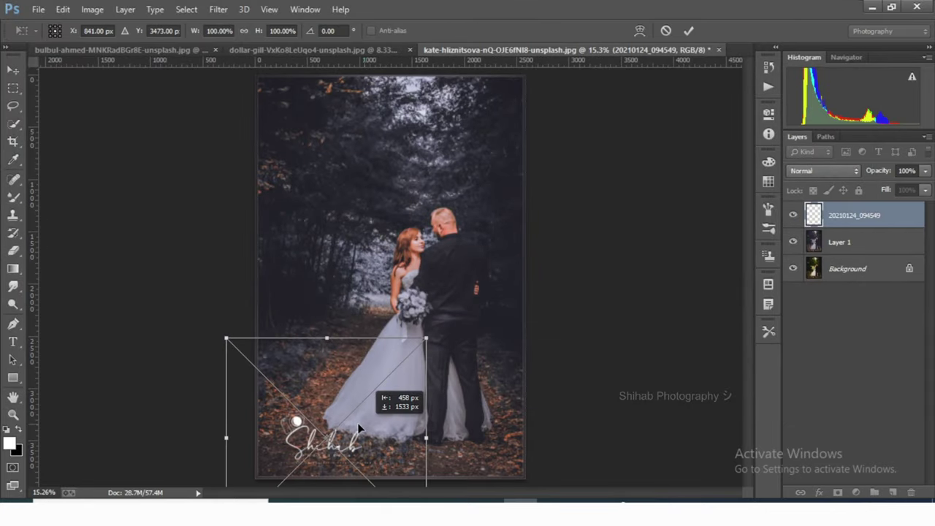
# - Shrink the logo and nudge it into the photo's bottom-left corner
pyautogui.hotkey('ctrl', '+')
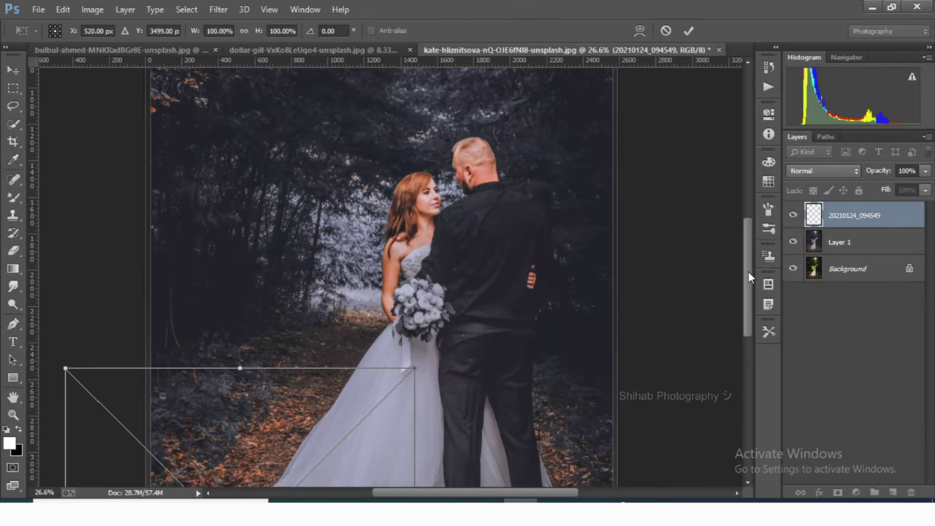
pyautogui.moveTo(749, 271); pyautogui.dragTo(746, 323)
pyautogui.scroll(2, 395, 286)
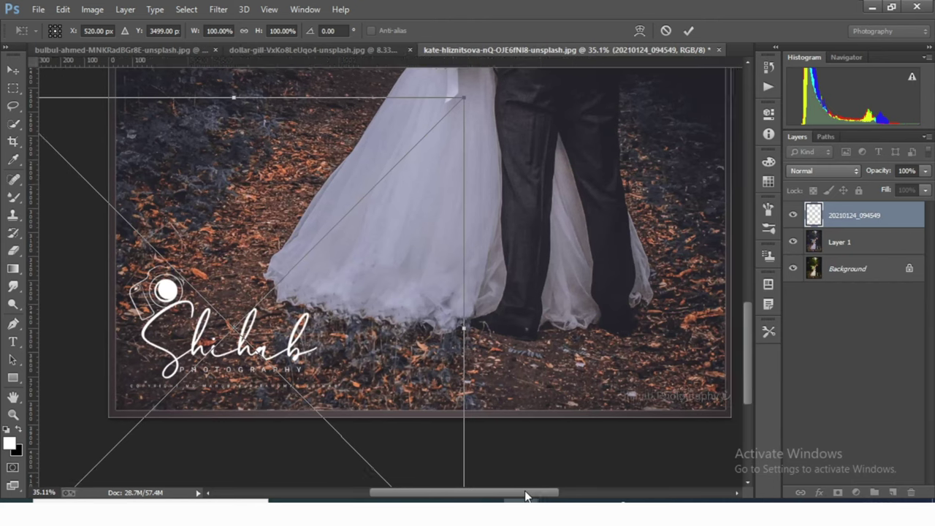
pyautogui.moveTo(545, 481); pyautogui.dragTo(510, 482)
pyautogui.moveTo(420, 223); pyautogui.dragTo(436, 300)
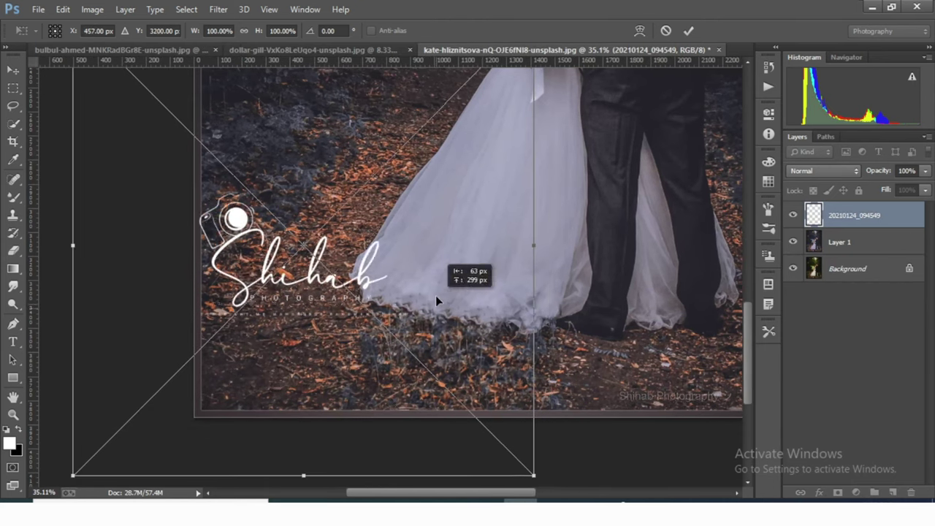
pyautogui.moveTo(534, 476)
pyautogui.mouseDown()
pyautogui.moveTo(443, 424)
pyautogui.moveTo(427, 391)
pyautogui.mouseUp()
pyautogui.moveTo(432, 459); pyautogui.dragTo(385, 415)
pyautogui.moveTo(344, 314)
pyautogui.mouseDown()
pyautogui.moveTo(363, 383)
pyautogui.moveTo(346, 403)
pyautogui.mouseUp()
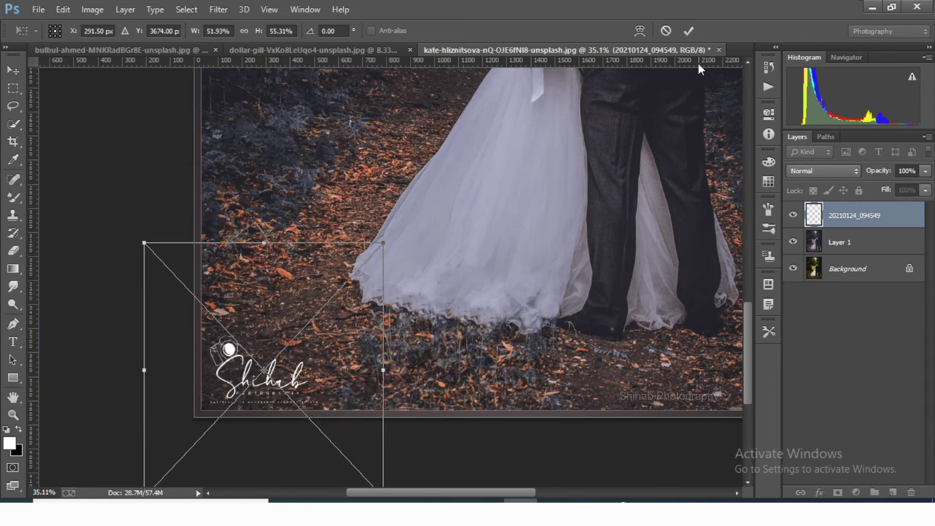
# - Commit the logo's size and position and merge it into Layer 1
pyautogui.click(689, 30)
pyautogui.hotkey('ctrl', '0')
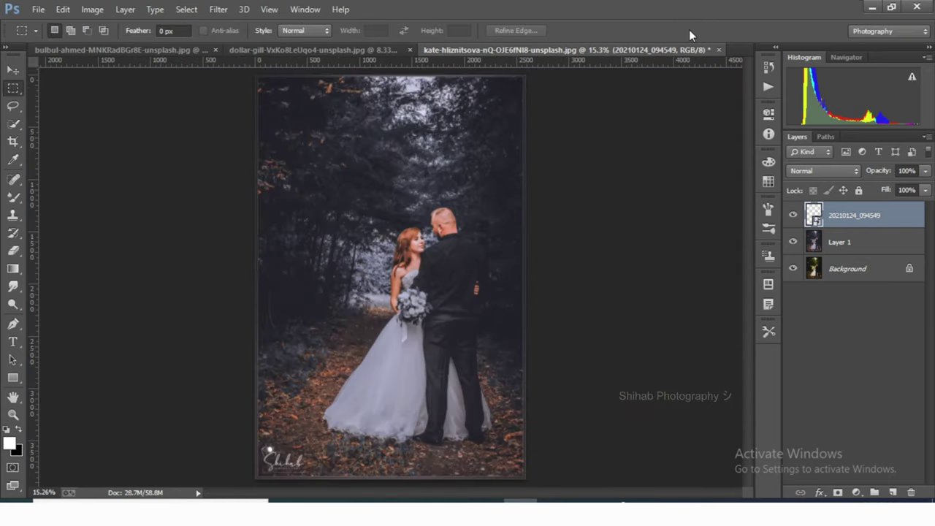
pyautogui.press('Delete')
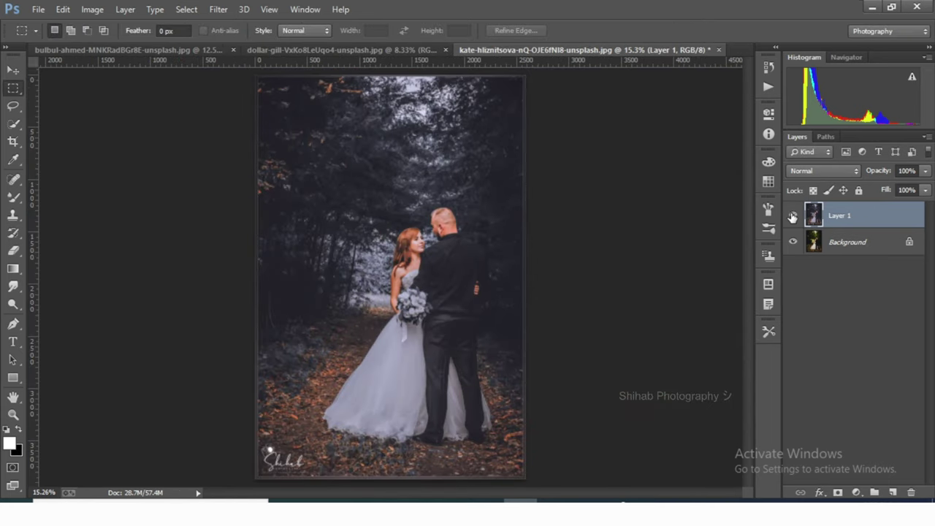
pyautogui.click(793, 217)
pyautogui.click(793, 217)
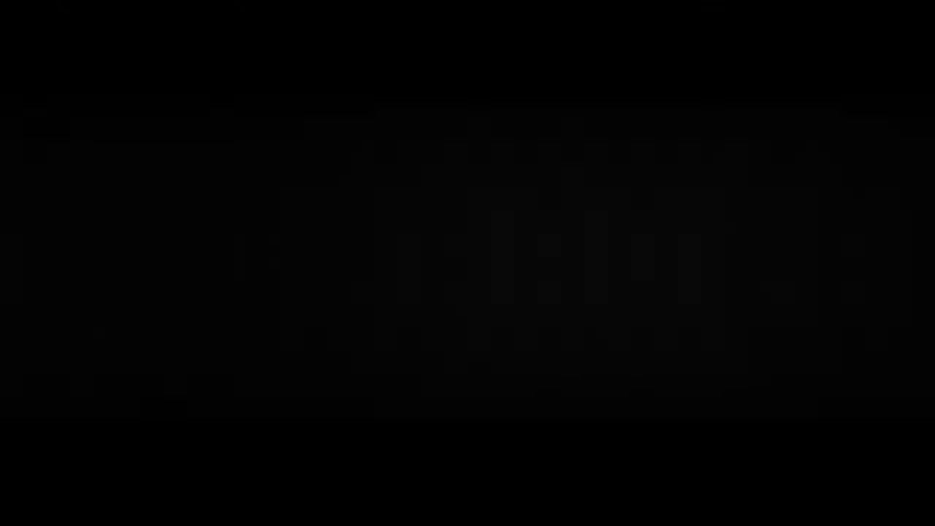